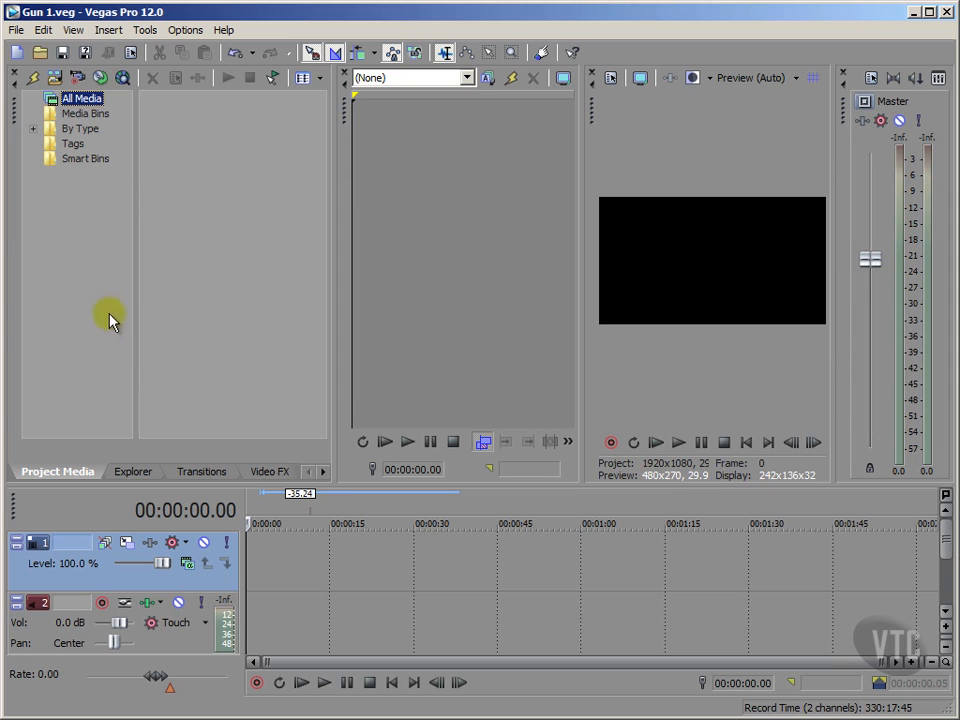
Browse the media files in the Explorer and add ADP_2244.MOV at the start of the timeline.
{"action": "left_click", "coordinate": [138, 474]}
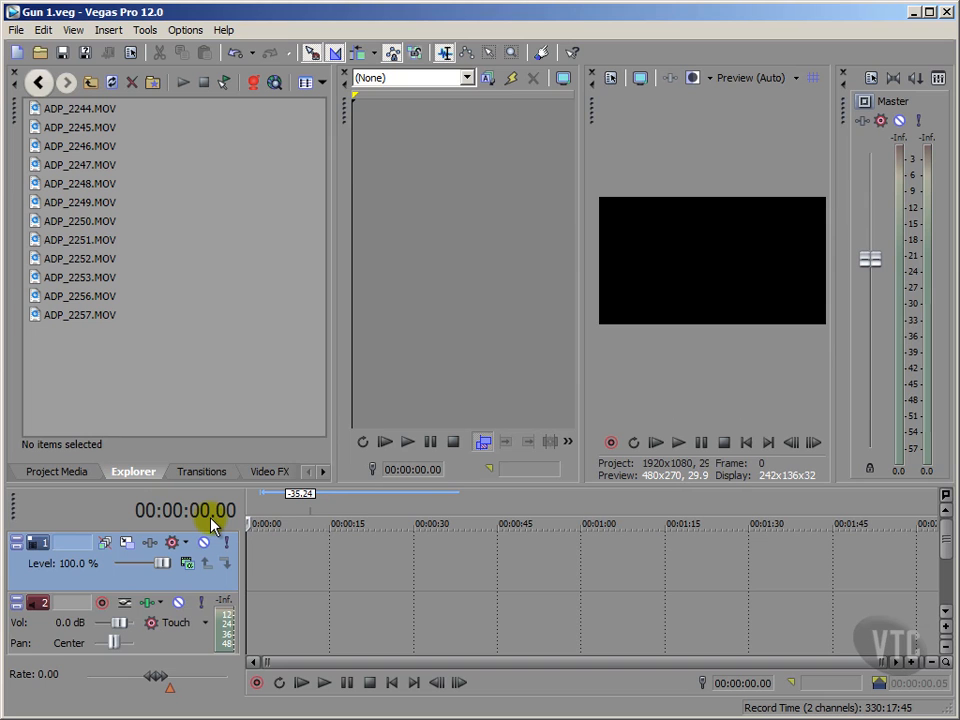
{"action": "left_click", "coordinate": [70, 110]}
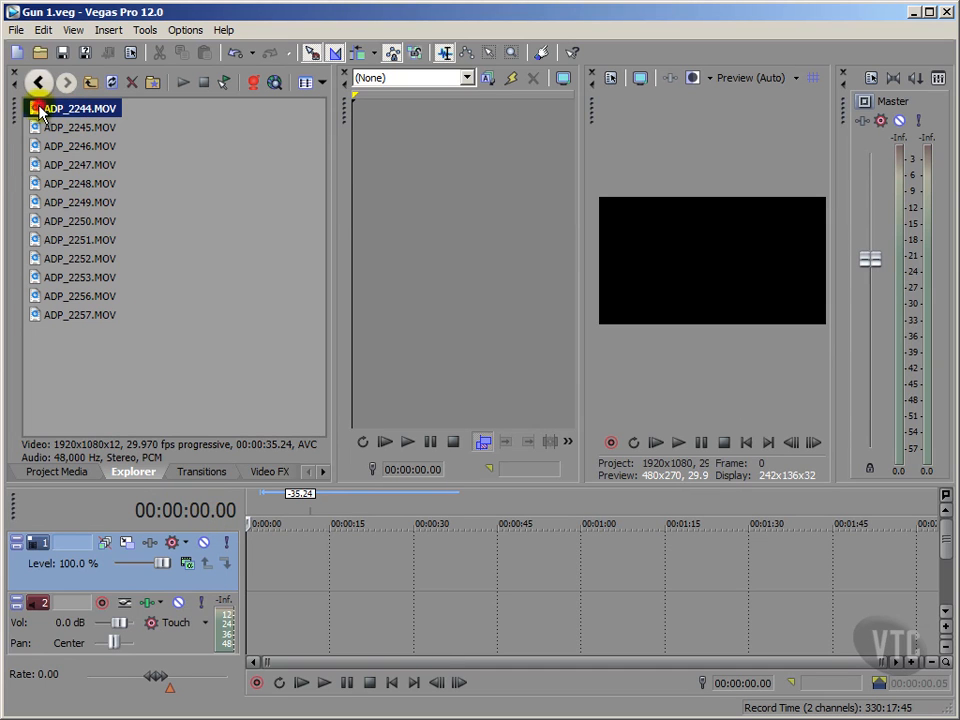
{"action": "double_click", "coordinate": [38, 110]}
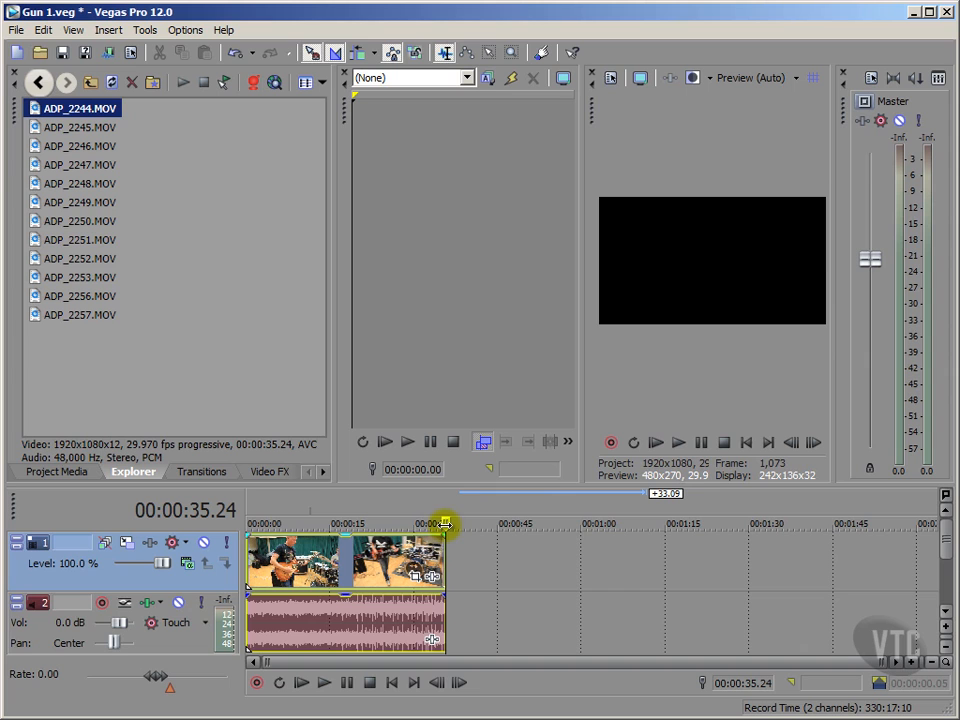
Return the playhead to the start of the project and play through the ADP_2244.MOV clip.
{"action": "key", "text": "ctrl+Left"}
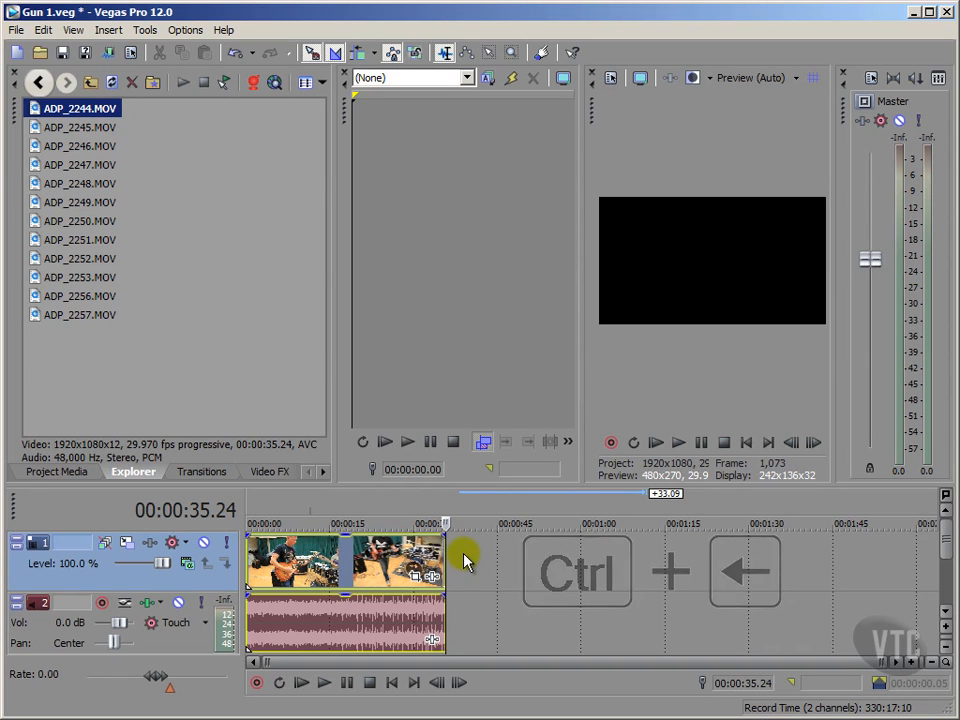
{"action": "key", "text": "ctrl+Left"}
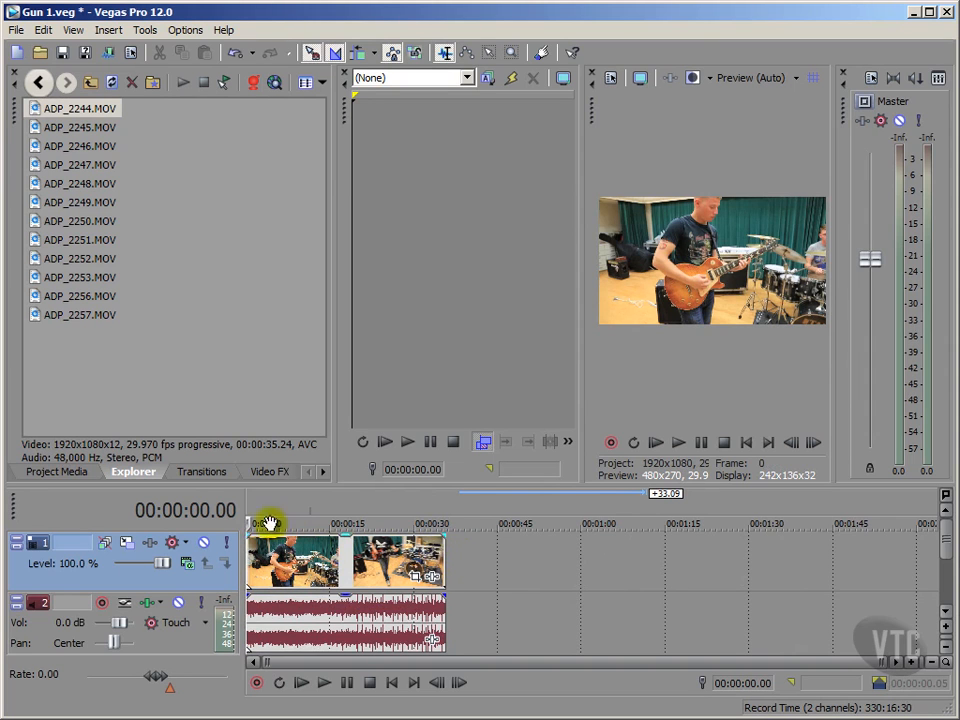
{"action": "left_click", "coordinate": [323, 684]}
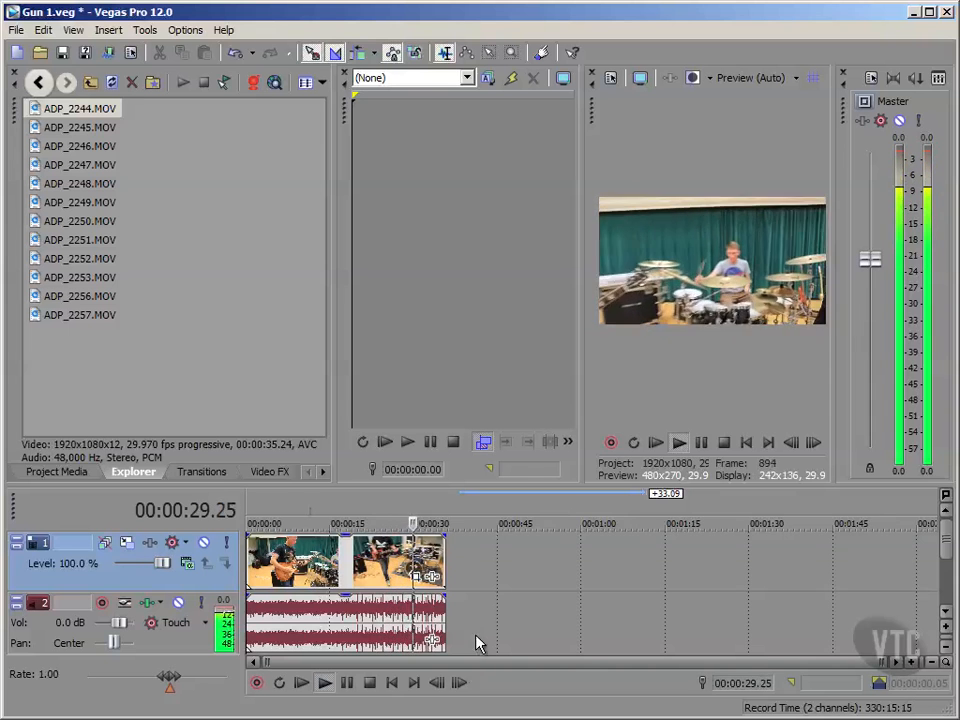
{"action": "left_click", "coordinate": [370, 682]}
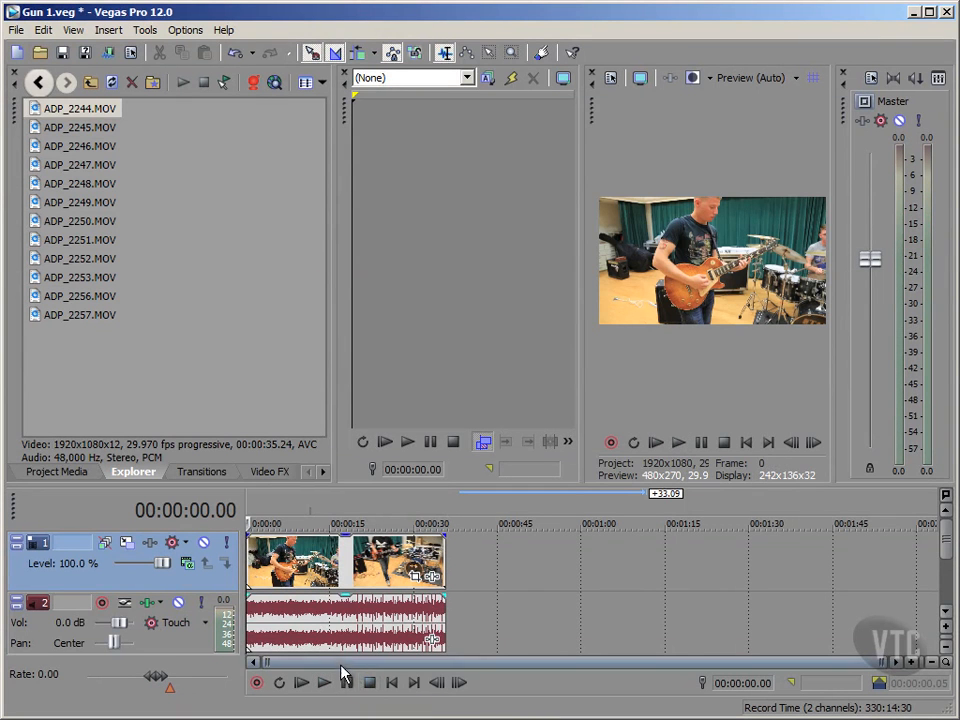
Place the playhead in the empty area after the first clip, at 00:00:41.18, and add ADP_2245.MOV there.
{"action": "left_click", "coordinate": [184, 368]}
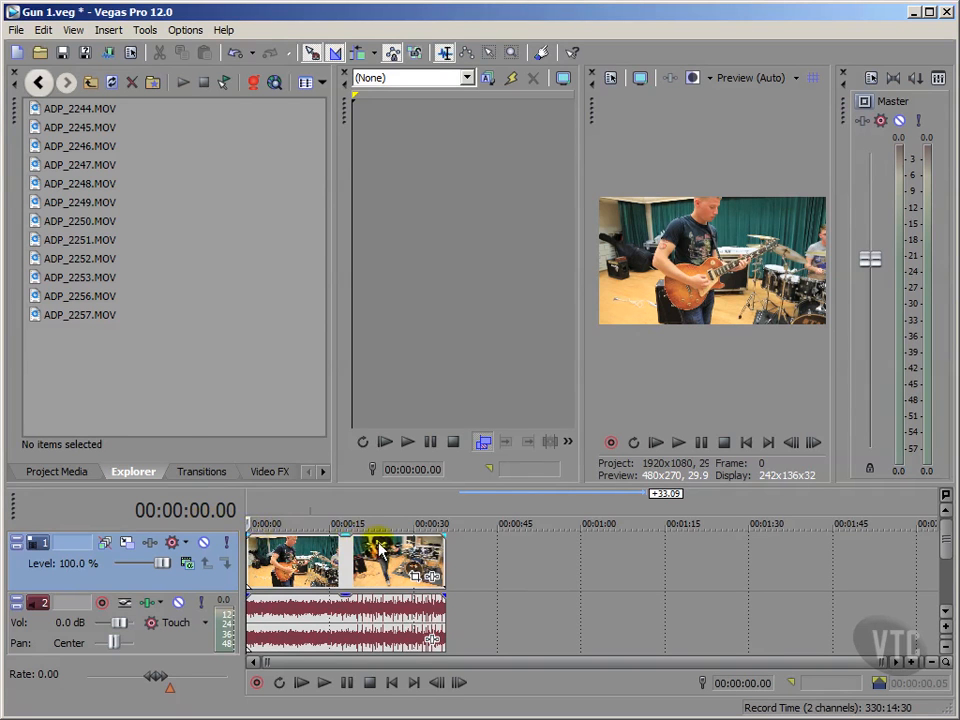
{"action": "left_click", "coordinate": [480, 553]}
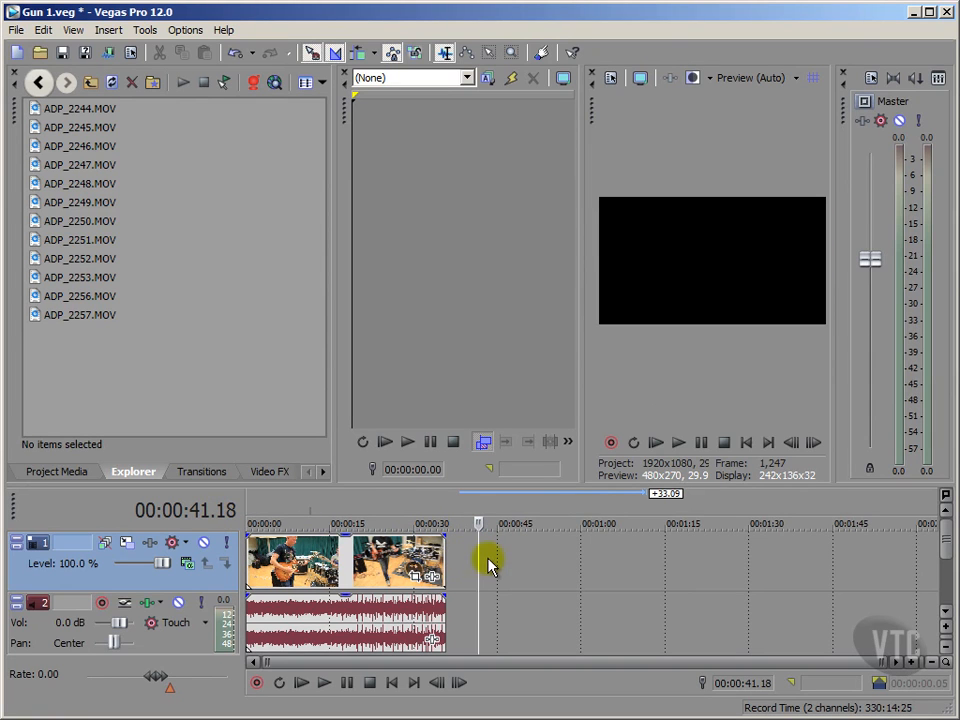
{"action": "double_click", "coordinate": [36, 127]}
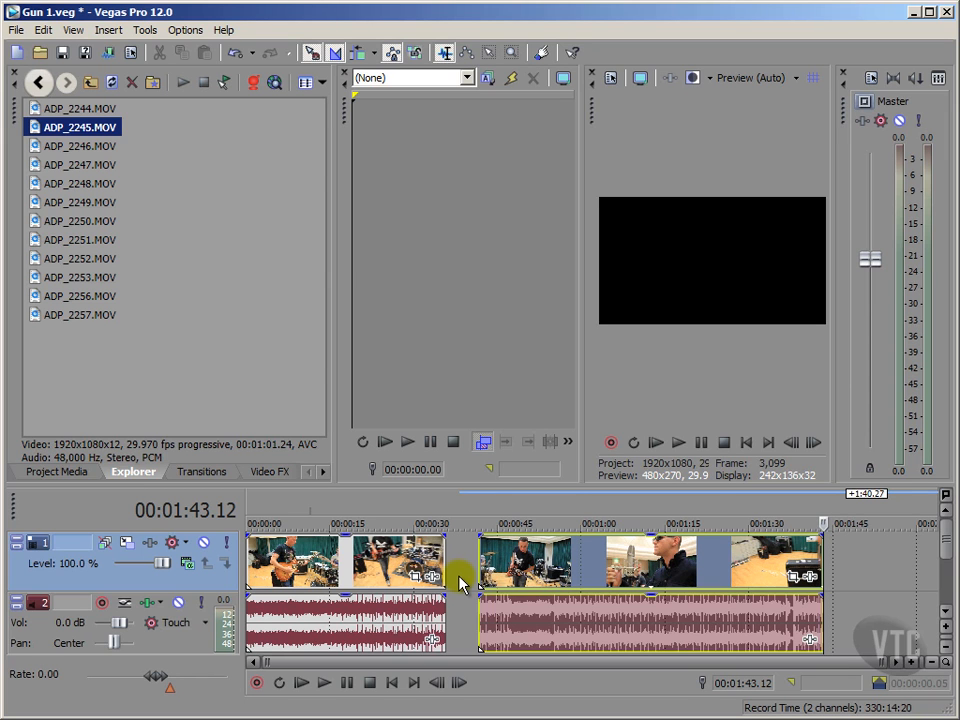
Close the gap by moving the ADP_2245.MOV clip against the end of the first clip, and return to the project start.
{"action": "left_click", "coordinate": [459, 580]}
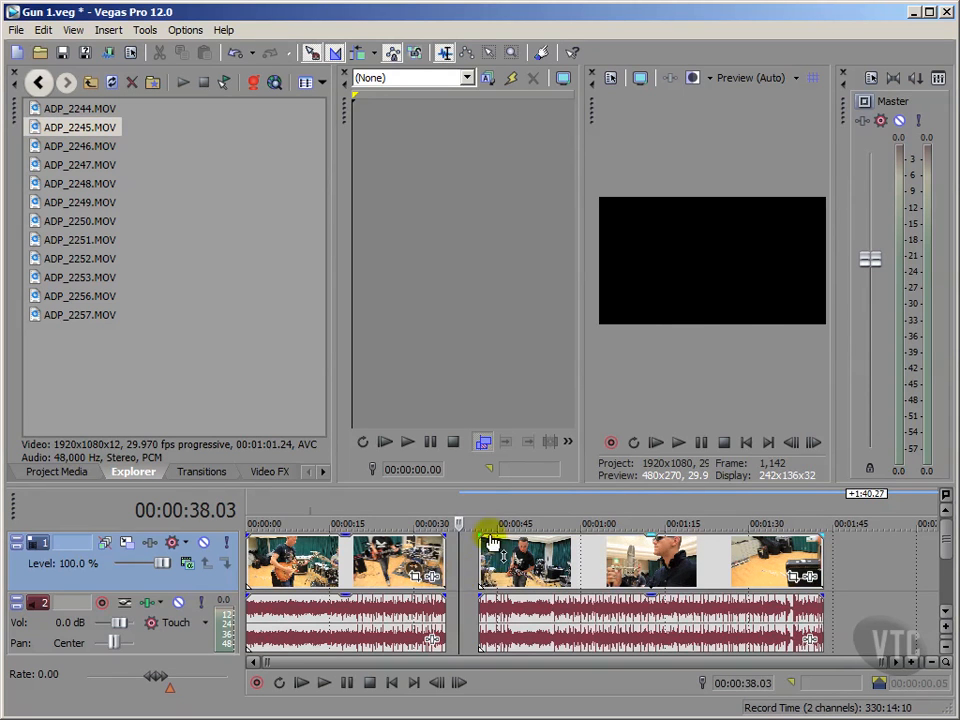
{"action": "left_click", "coordinate": [473, 548]}
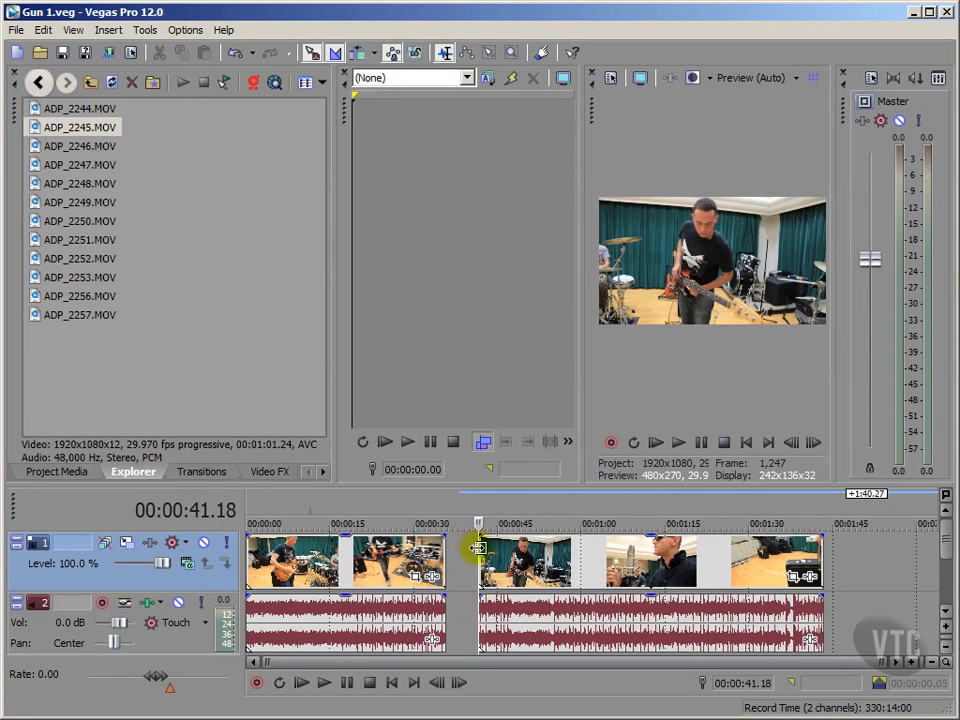
{"action": "left_click_drag", "start_coordinate": [510, 565], "coordinate": [485, 565]}
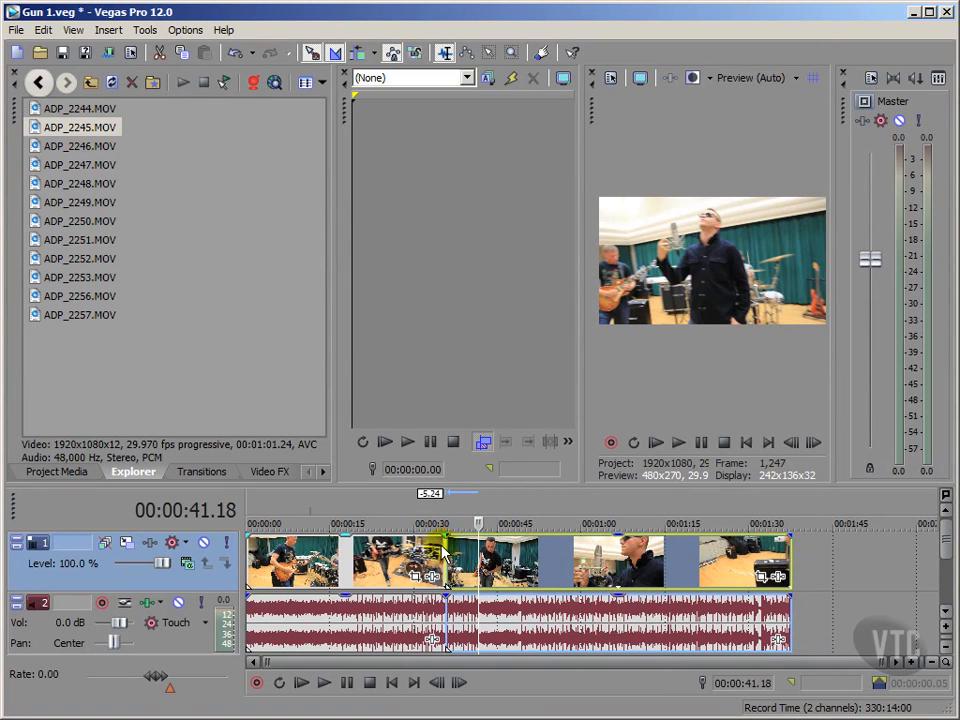
{"action": "left_click", "coordinate": [745, 443]}
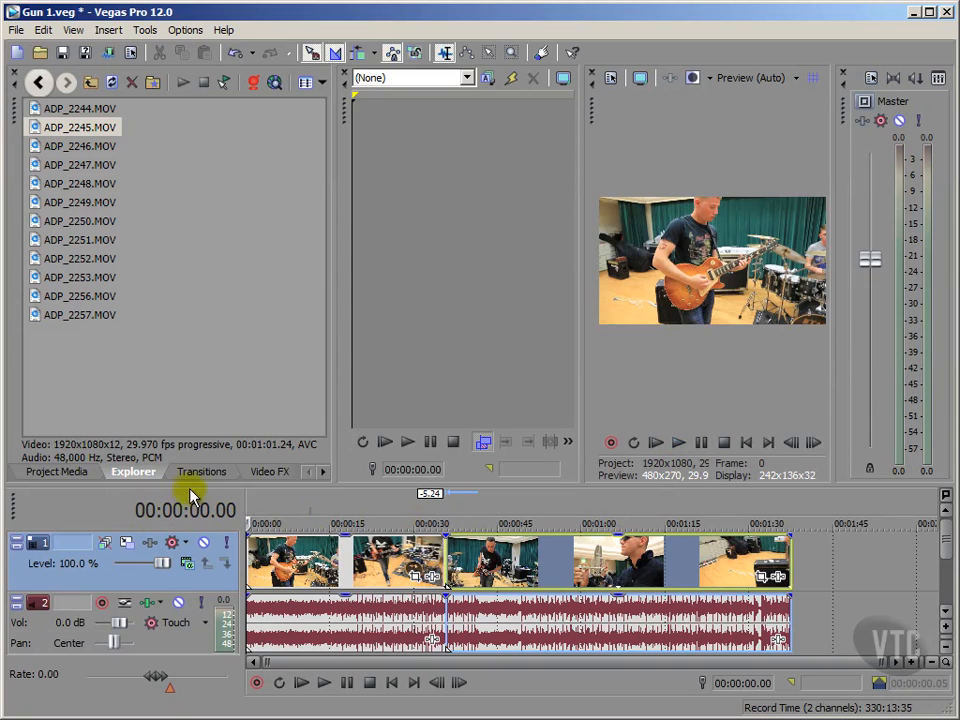
Enlarge the timeline area and place ADP_2246.MOV on new tracks below the existing ones, starting at about 17 seconds.
{"action": "left_click_drag", "start_coordinate": [199, 483], "coordinate": [227, 369]}
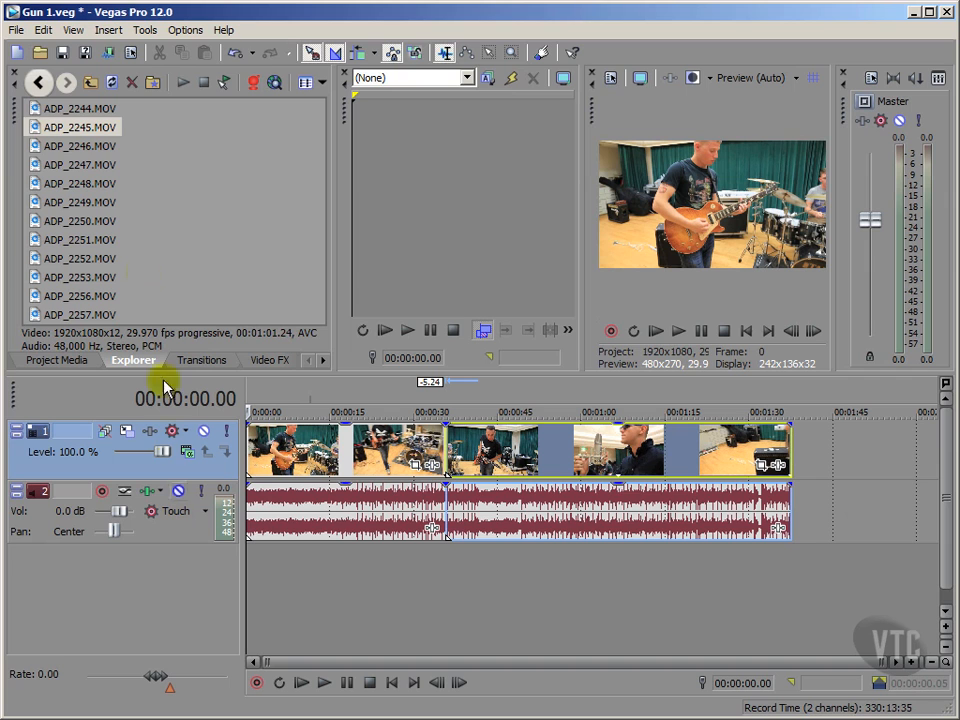
{"action": "left_click", "coordinate": [34, 147]}
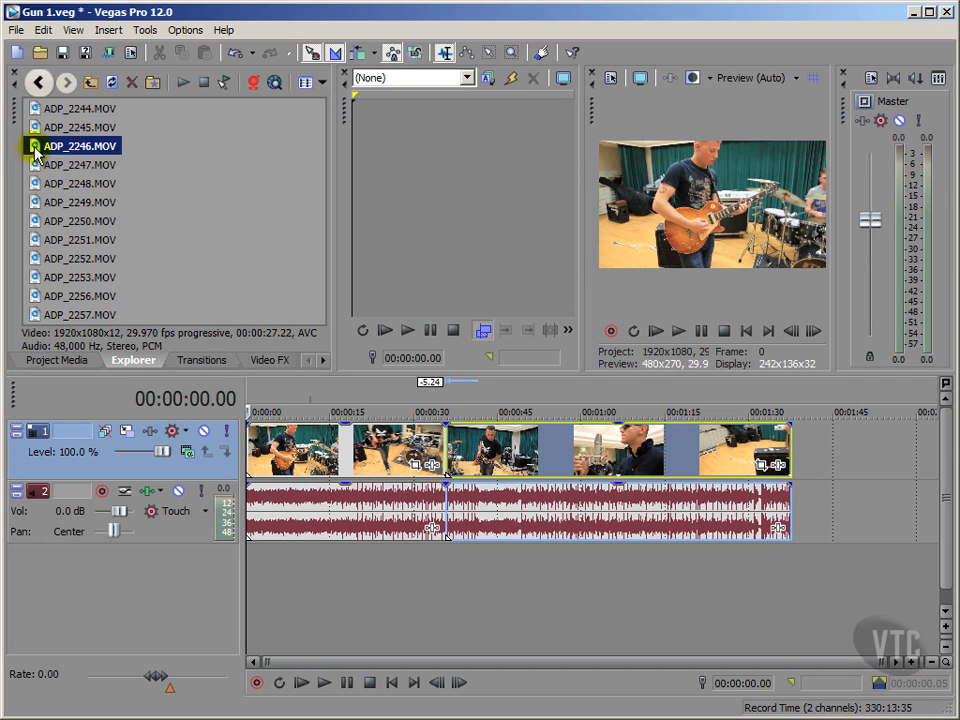
{"action": "left_click_drag", "start_coordinate": [34, 147], "coordinate": [352, 588]}
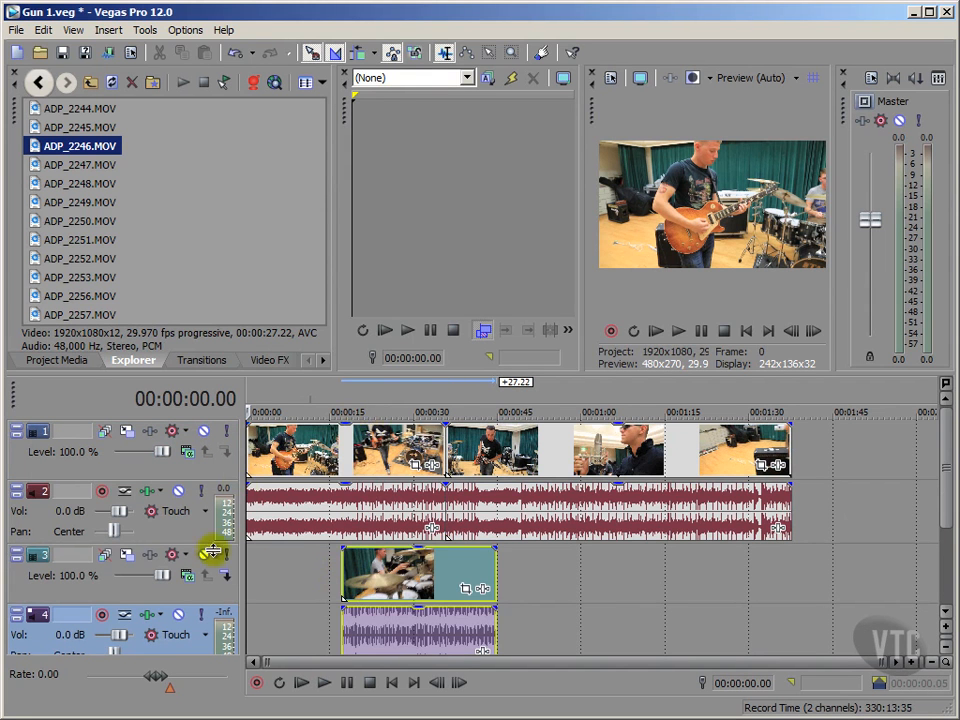
Select video track 3 and audio track 4 in turn, ending with video track 3 selected.
{"action": "left_click", "coordinate": [52, 578]}
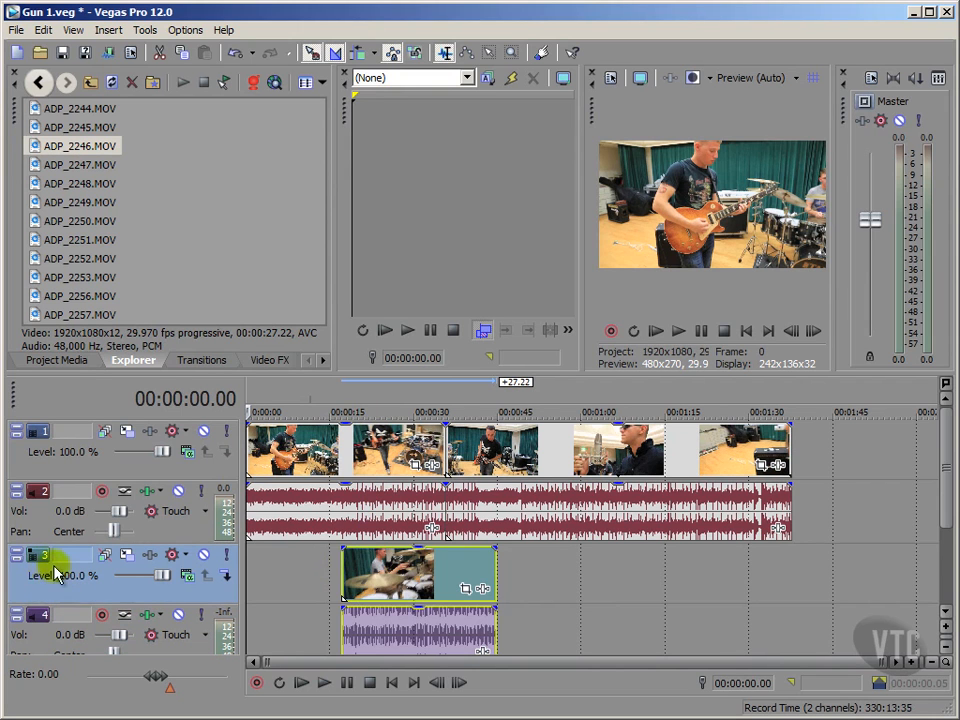
{"action": "left_click", "coordinate": [190, 650]}
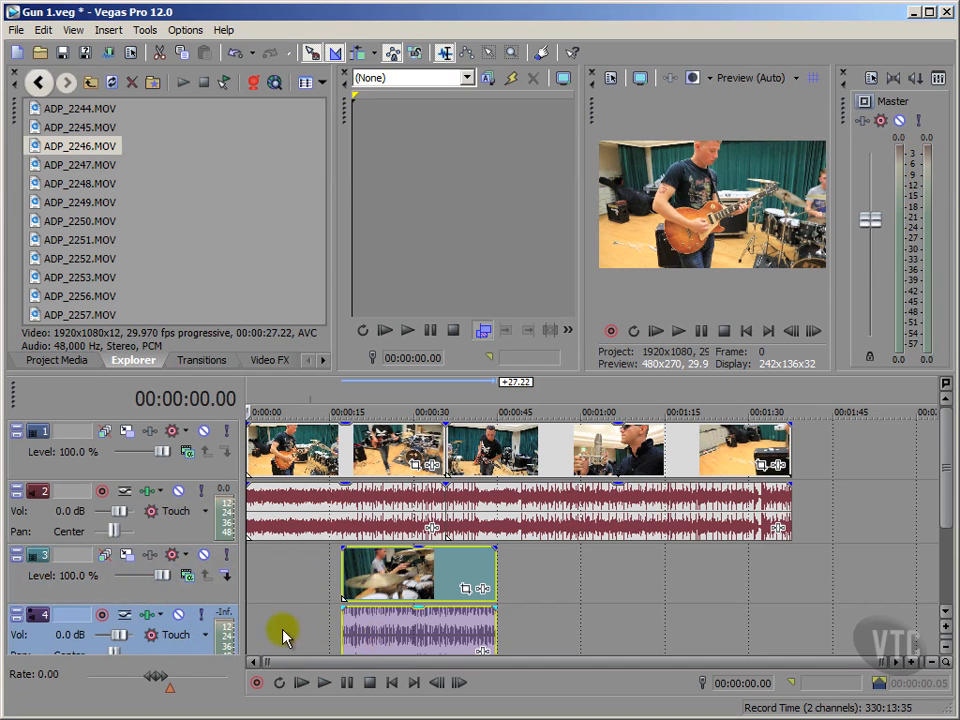
{"action": "left_click", "coordinate": [197, 600]}
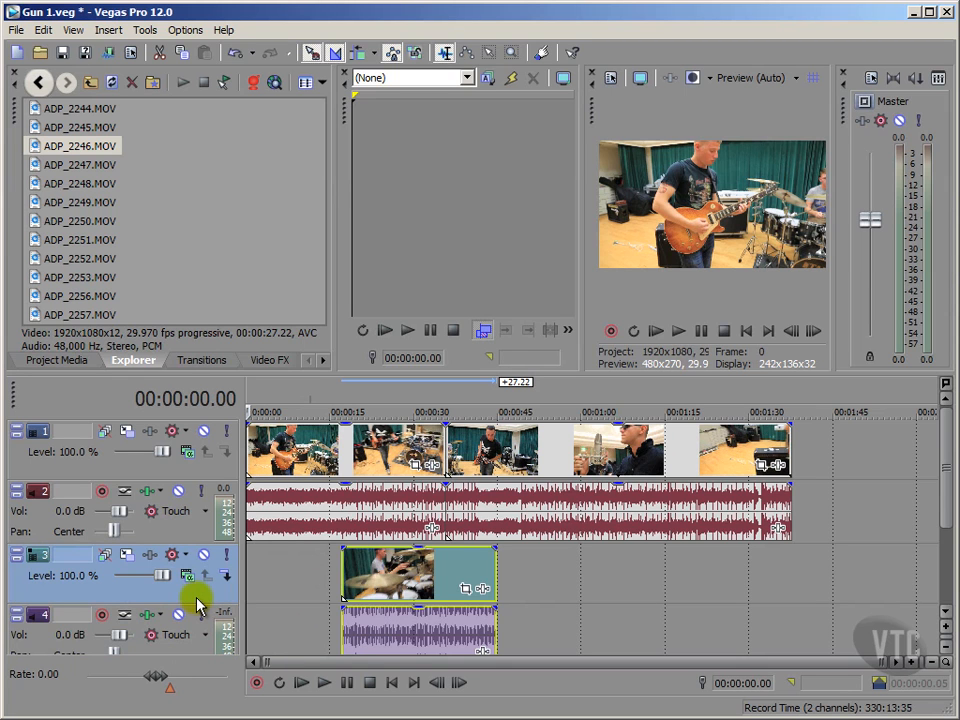
Delete all three clips from the timeline and return the playhead to the project start.
{"action": "left_click", "coordinate": [483, 462]}
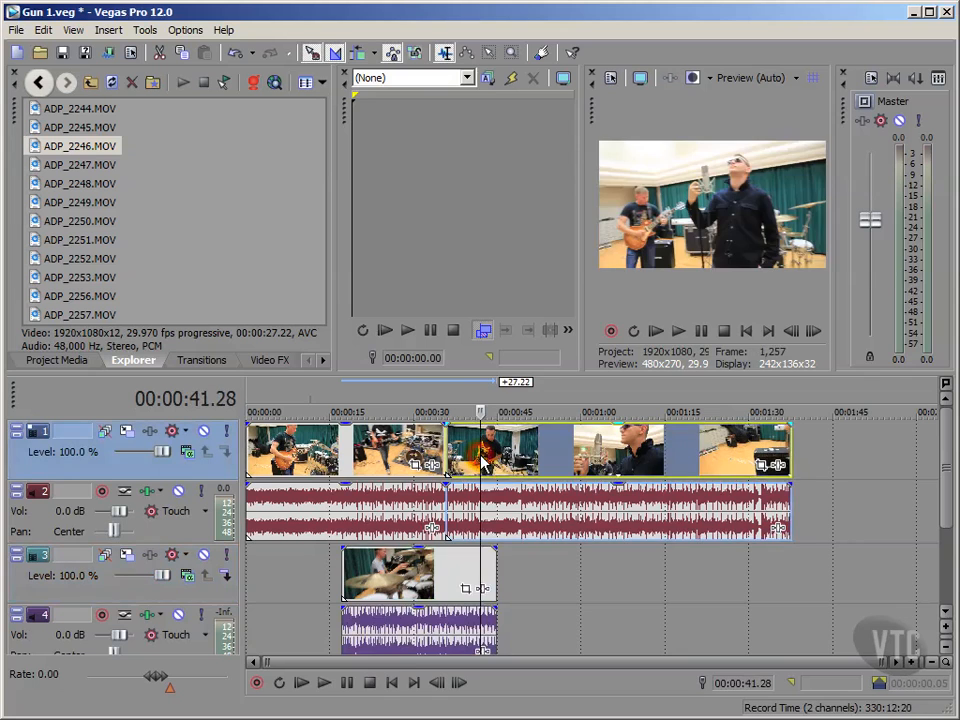
{"action": "key", "text": "Delete"}
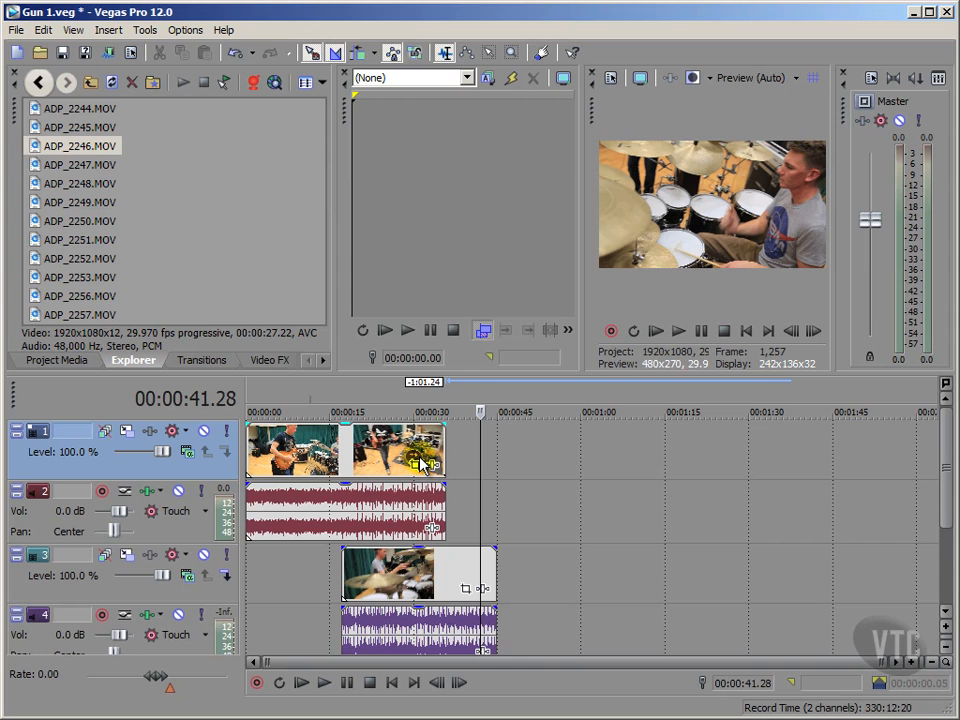
{"action": "left_click", "coordinate": [364, 446]}
{"action": "key", "text": "Delete"}
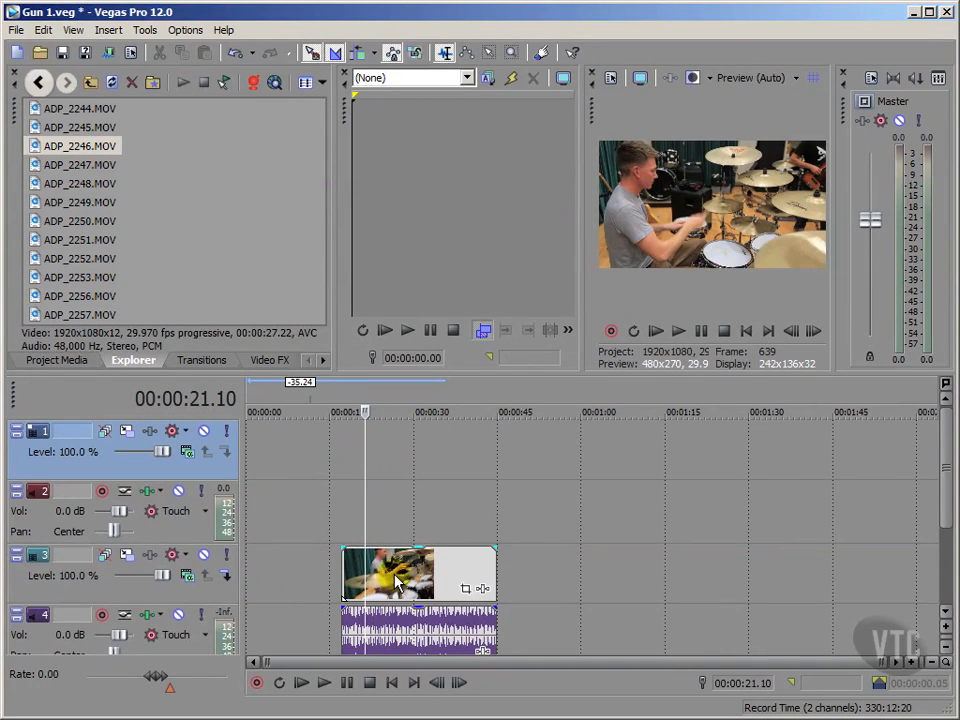
{"action": "left_click", "coordinate": [397, 582]}
{"action": "key", "text": "Delete"}
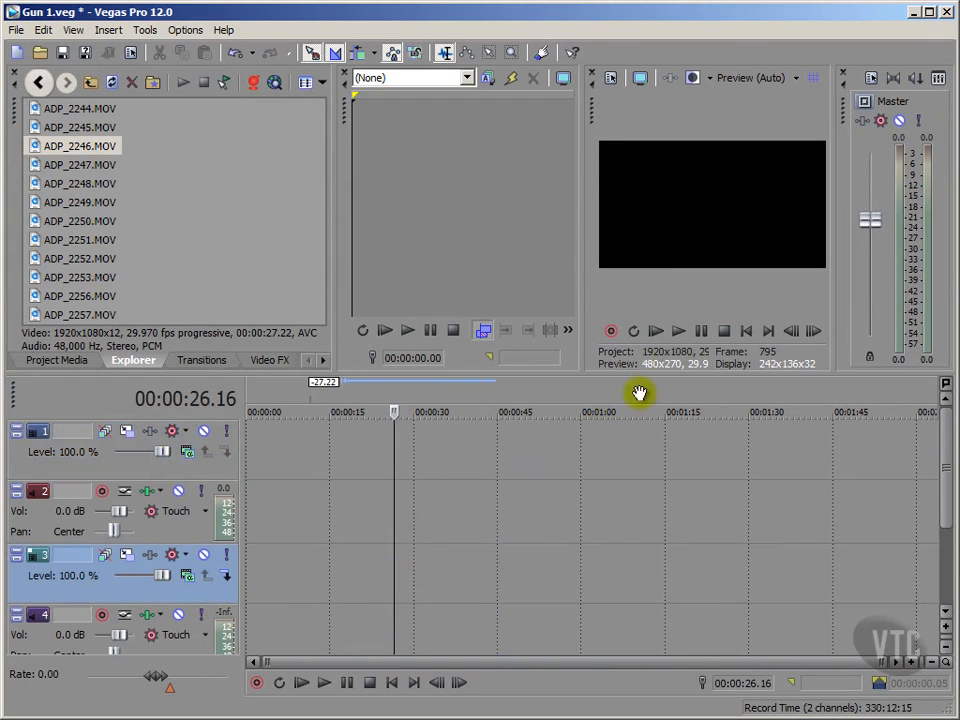
{"action": "left_click", "coordinate": [746, 330]}
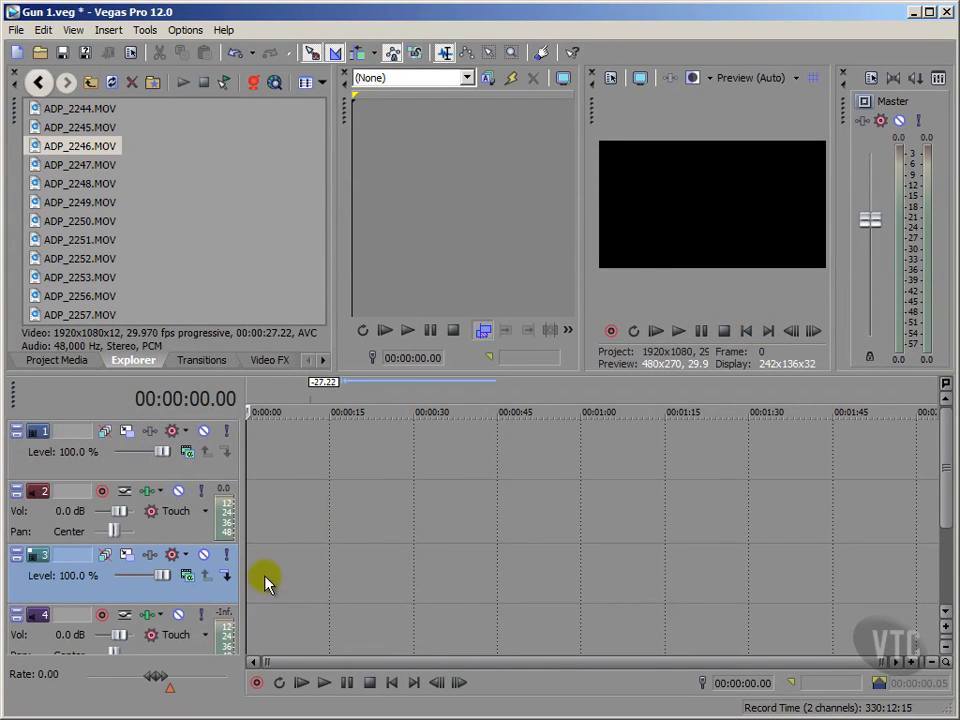
Select ADP_2244.MOV through ADP_2247.MOV together and place them one after another from the start of video track 1.
{"action": "left_click", "coordinate": [281, 295]}
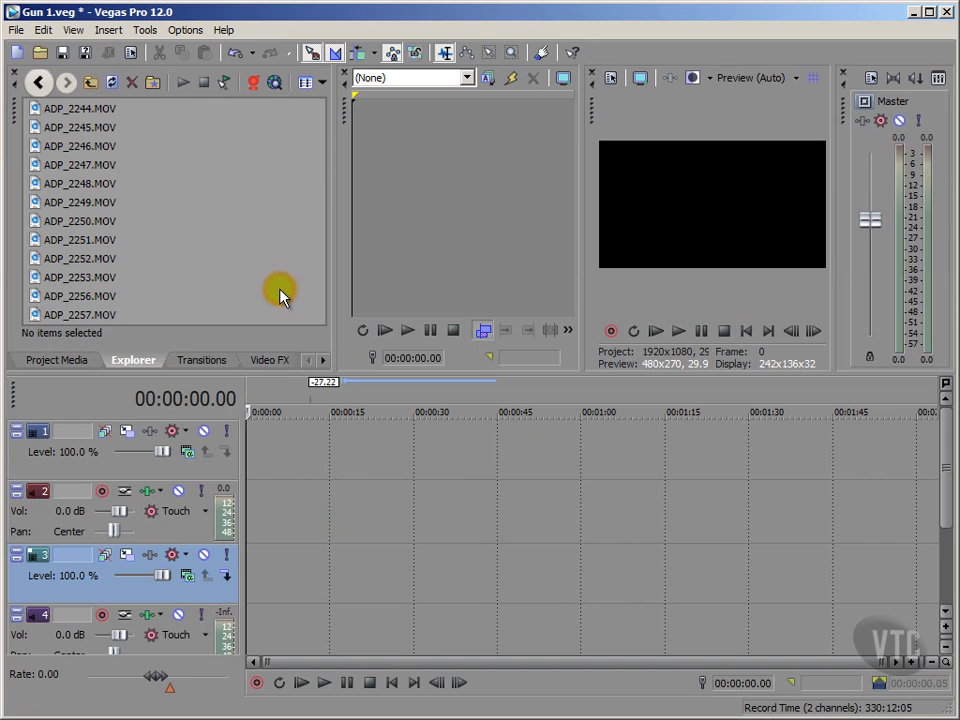
{"action": "left_click", "coordinate": [36, 108]}
{"action": "left_click", "coordinate": [36, 127], "text": "ctrl"}
{"action": "left_click", "coordinate": [35, 146], "text": "ctrl"}
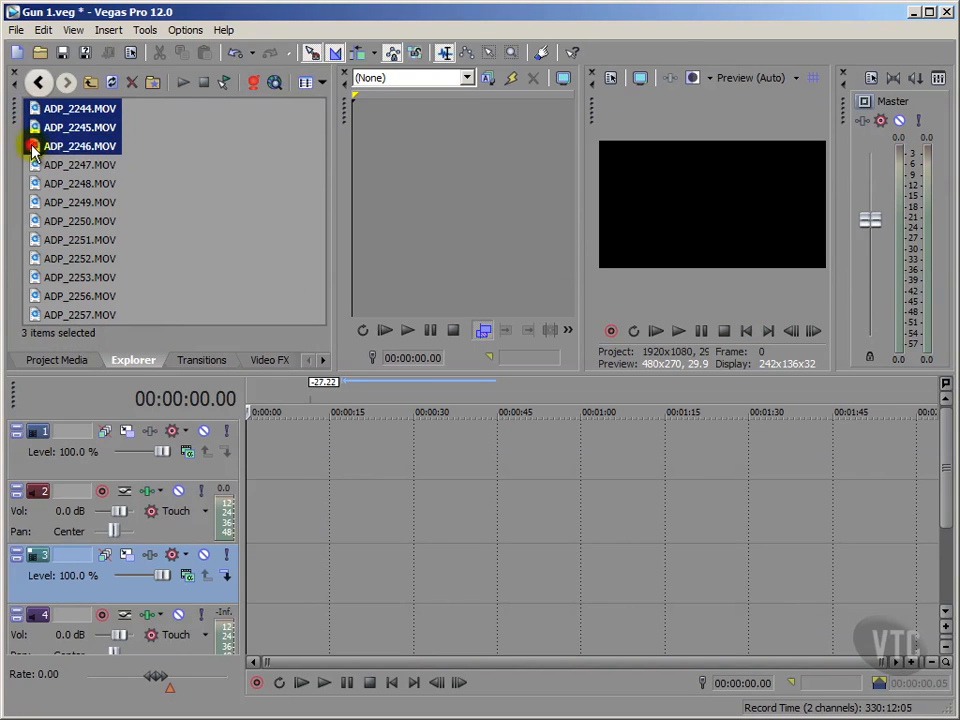
{"action": "left_click", "coordinate": [37, 165], "text": "ctrl"}
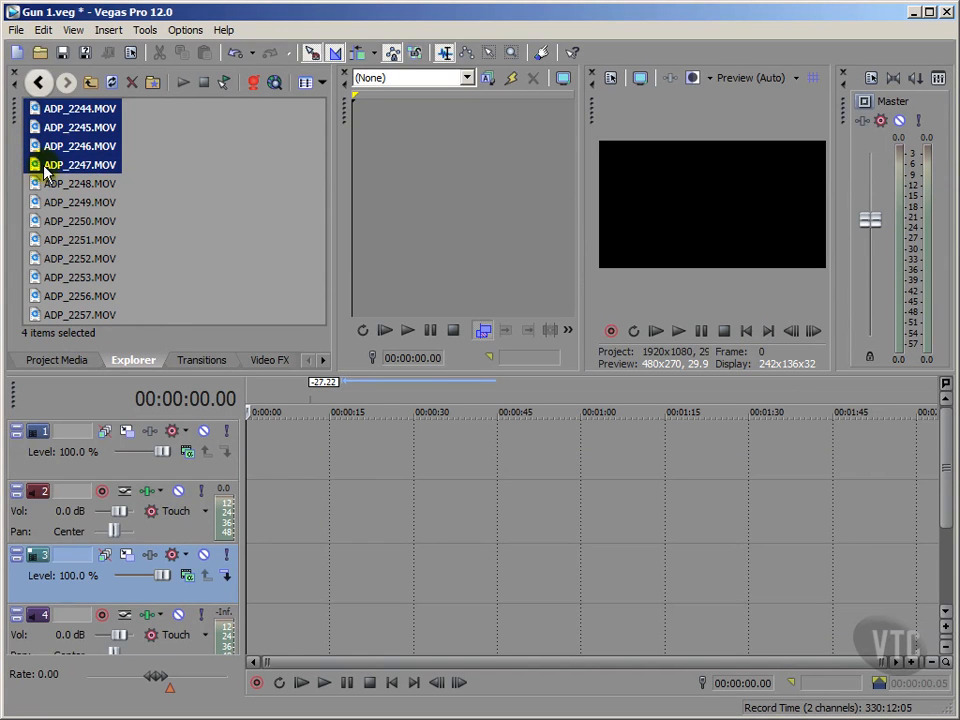
{"action": "left_click_drag", "start_coordinate": [36, 106], "coordinate": [260, 453]}
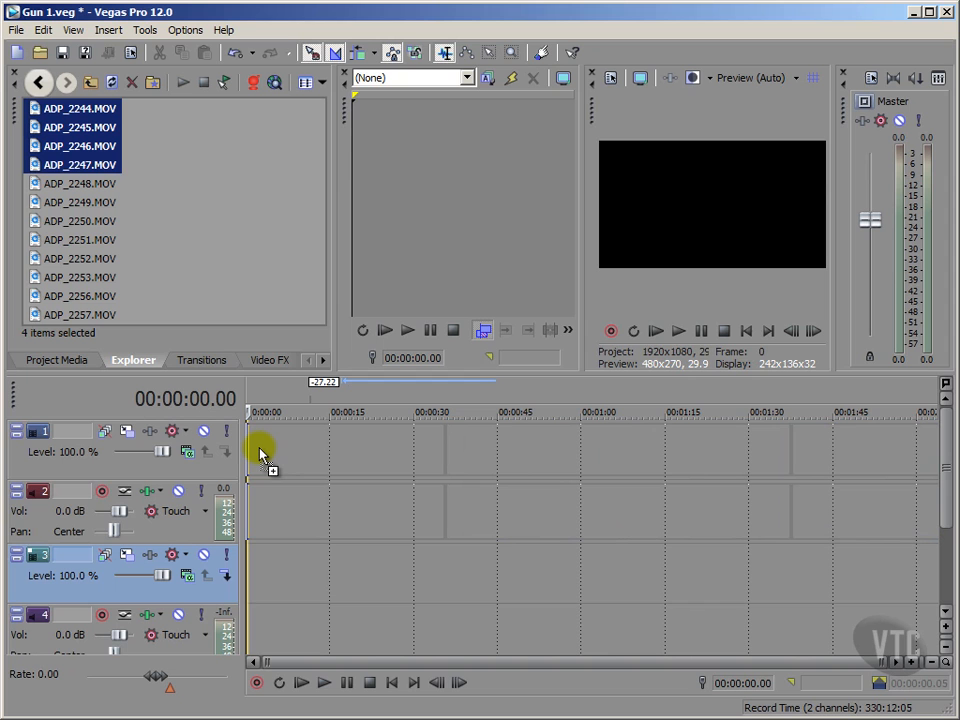
{"action": "left_click_drag", "start_coordinate": [259, 453], "coordinate": [261, 454]}
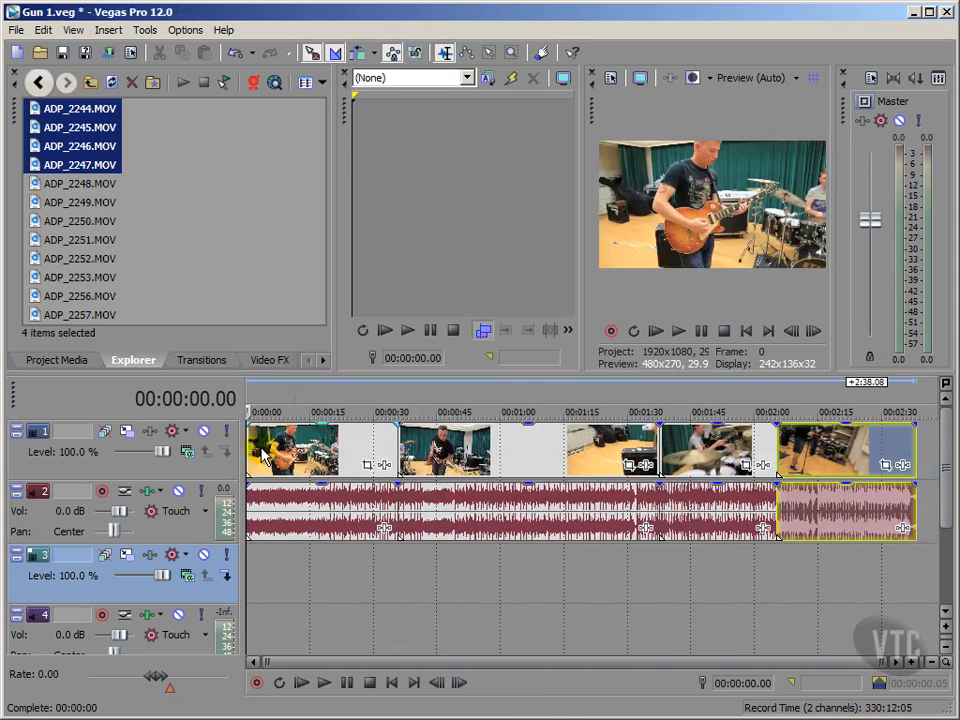
Preview a frame from each of the four clips along the timeline, and return the playhead to the project start.
{"action": "left_click", "coordinate": [154, 462]}
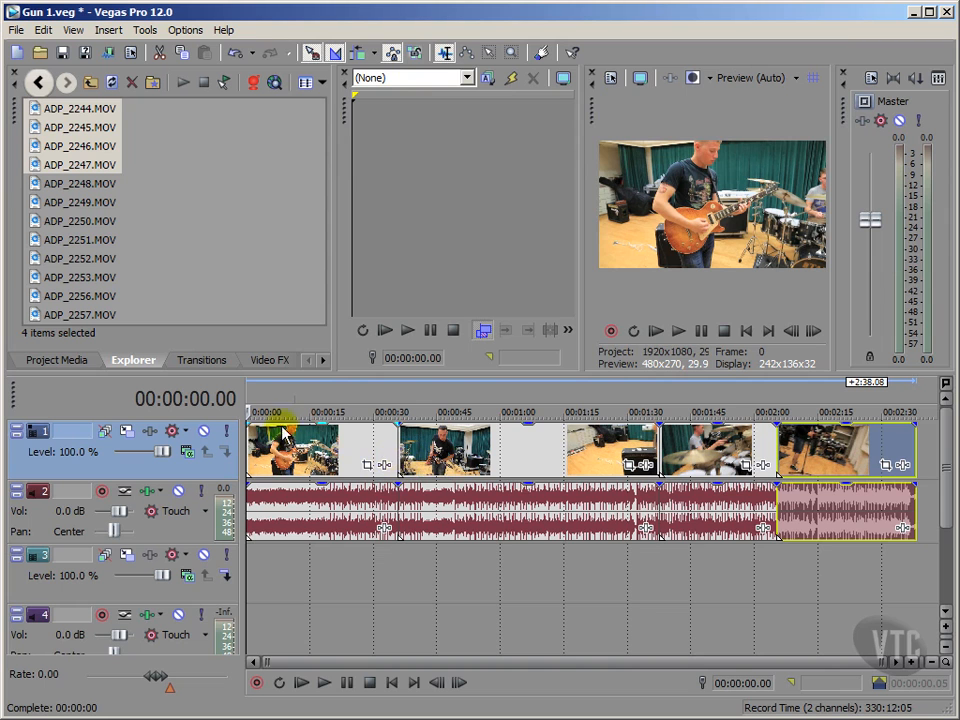
{"action": "left_click", "coordinate": [302, 400]}
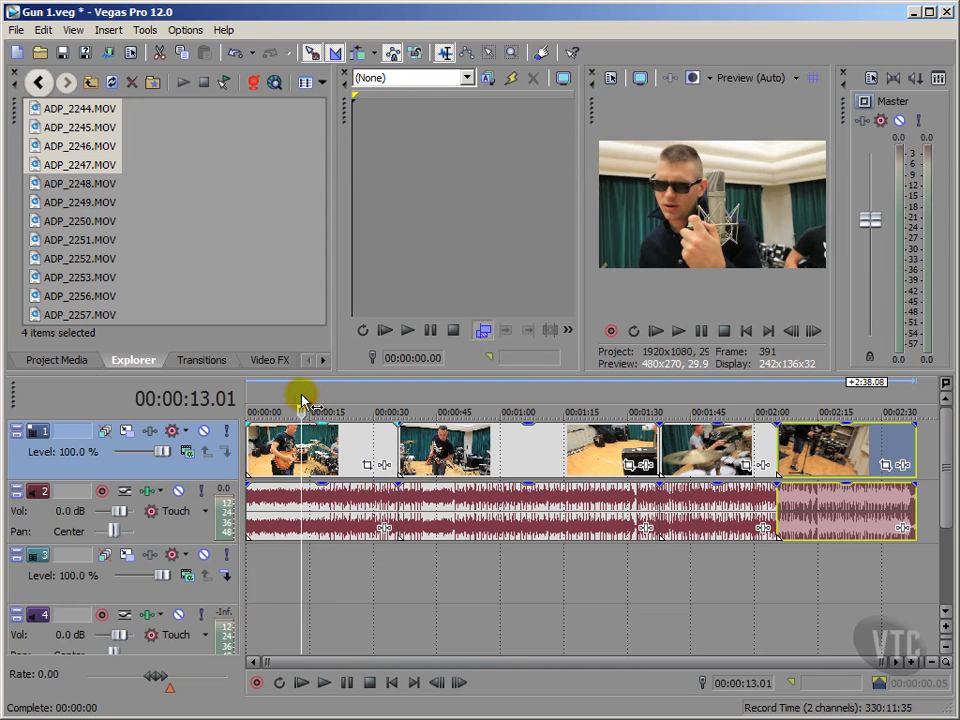
{"action": "left_click", "coordinate": [471, 400]}
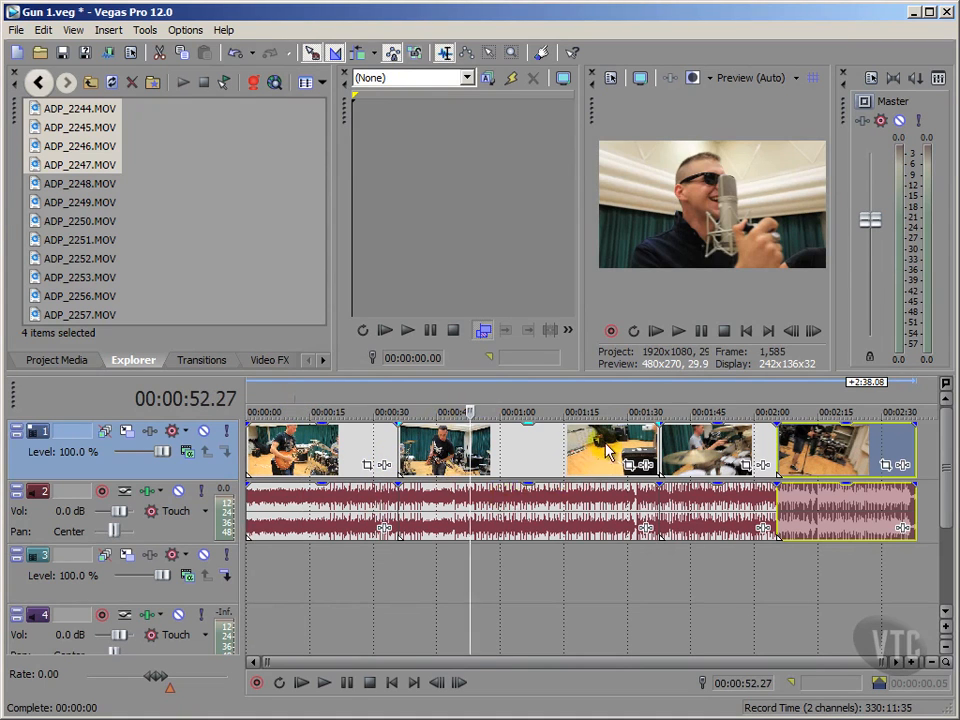
{"action": "left_click", "coordinate": [707, 405]}
{"action": "left_click", "coordinate": [818, 403]}
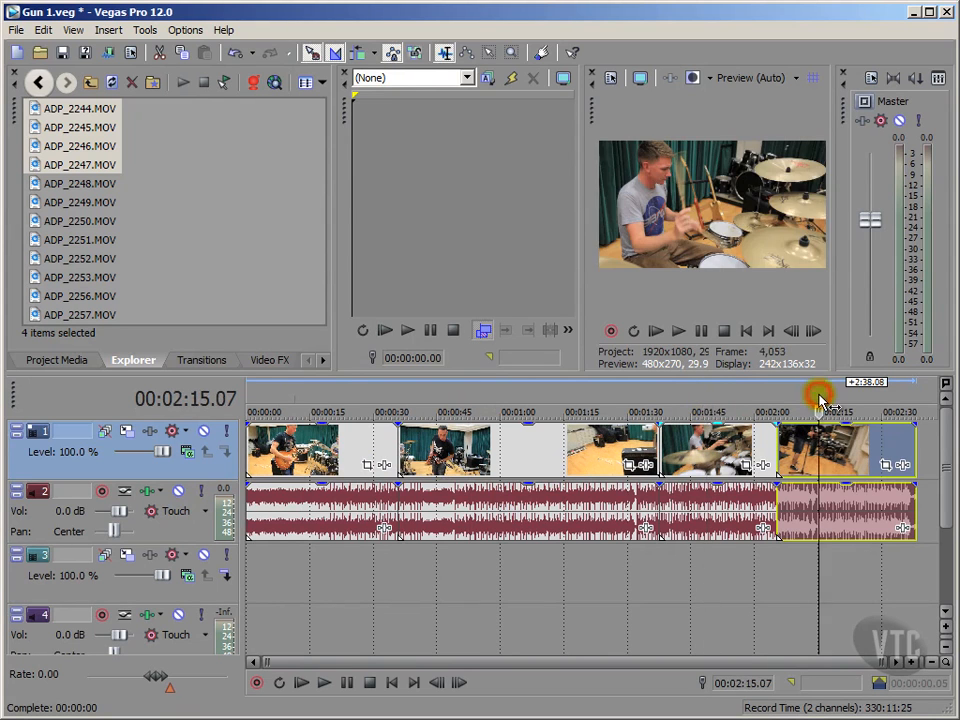
{"action": "left_click", "coordinate": [746, 330]}
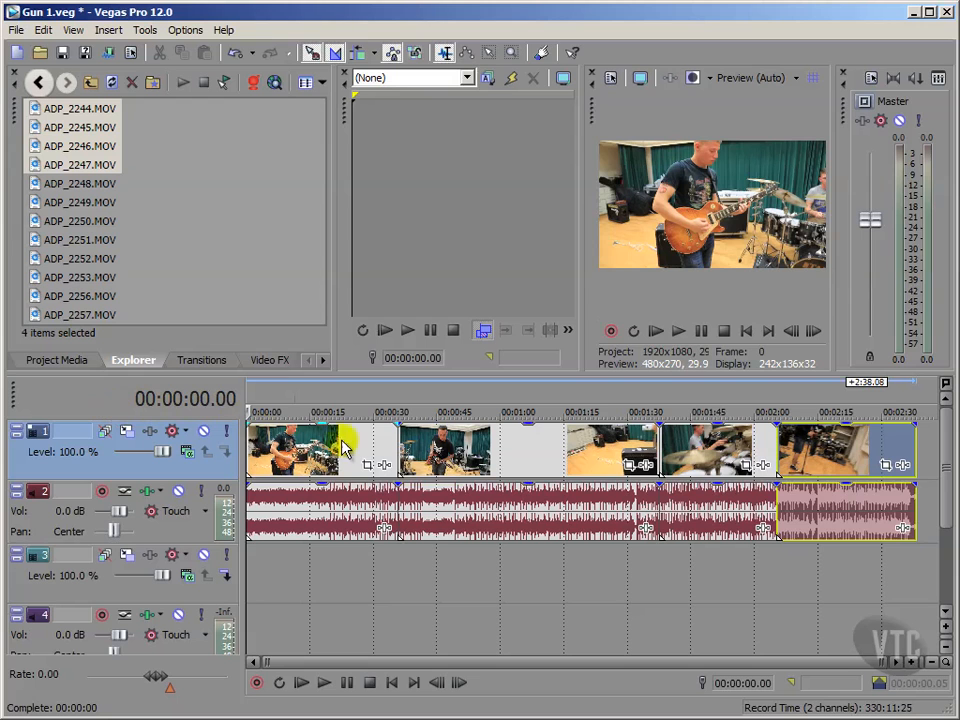
Delete all four clips from the timeline and return the playhead to the project start.
{"action": "left_click", "coordinate": [818, 467]}
{"action": "key", "text": "Delete"}
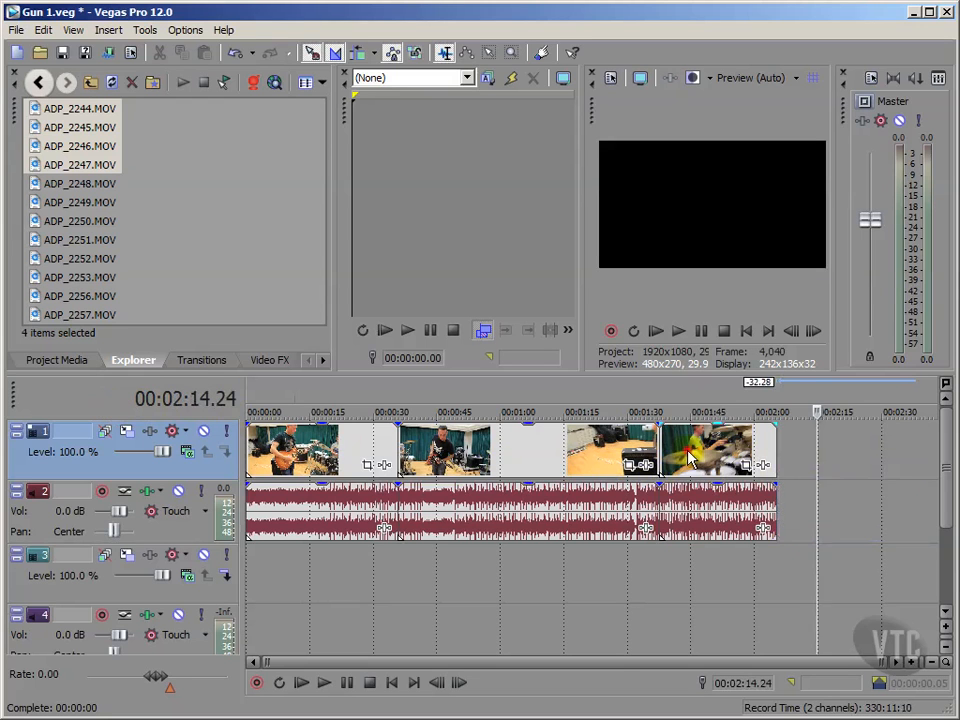
{"action": "left_click", "coordinate": [689, 450]}
{"action": "key", "text": "Delete"}
{"action": "left_click", "coordinate": [537, 441]}
{"action": "key", "text": "Delete"}
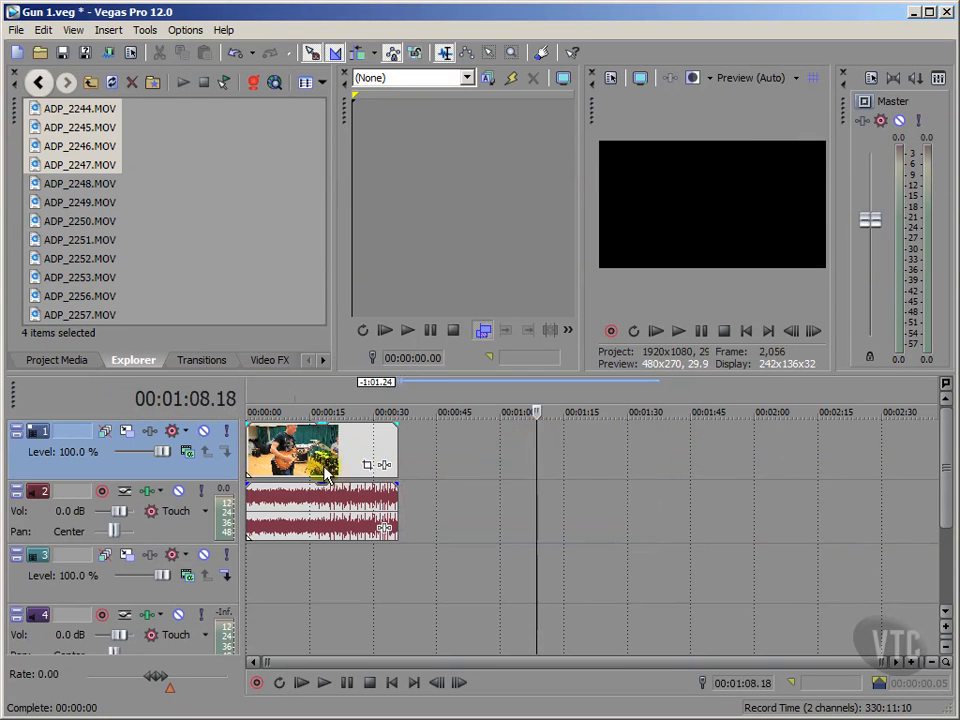
{"action": "left_click", "coordinate": [302, 463]}
{"action": "key", "text": "Delete"}
{"action": "left_click", "coordinate": [746, 330]}
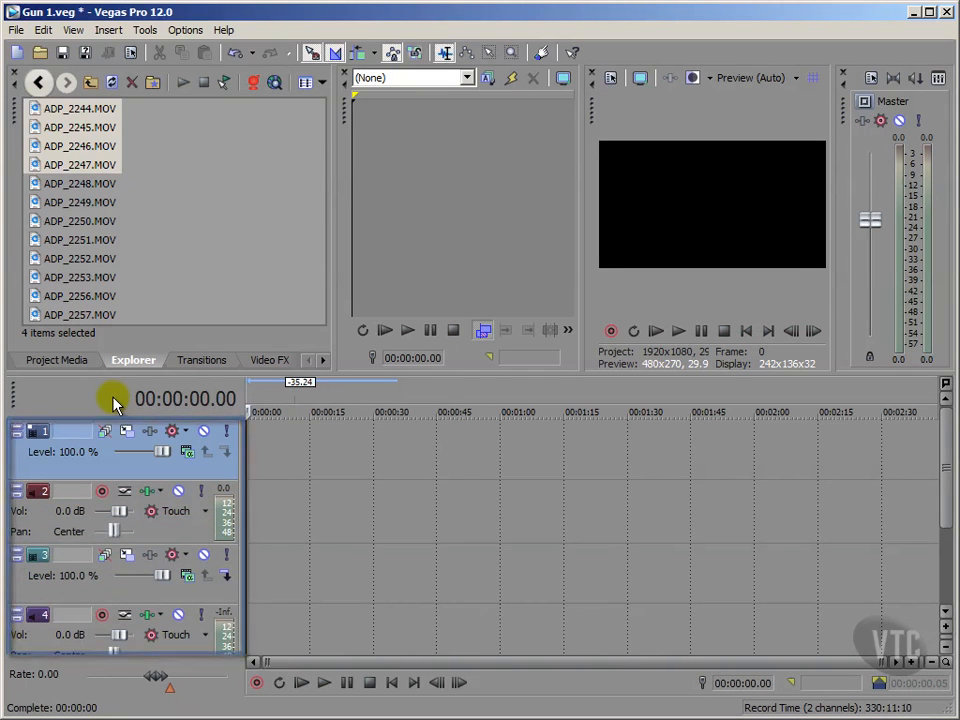
Select ADP_2244.MOV through ADP_2246.MOV together and add them across tracks from the project start, beginning on video track 1.
{"action": "left_click", "coordinate": [203, 262]}
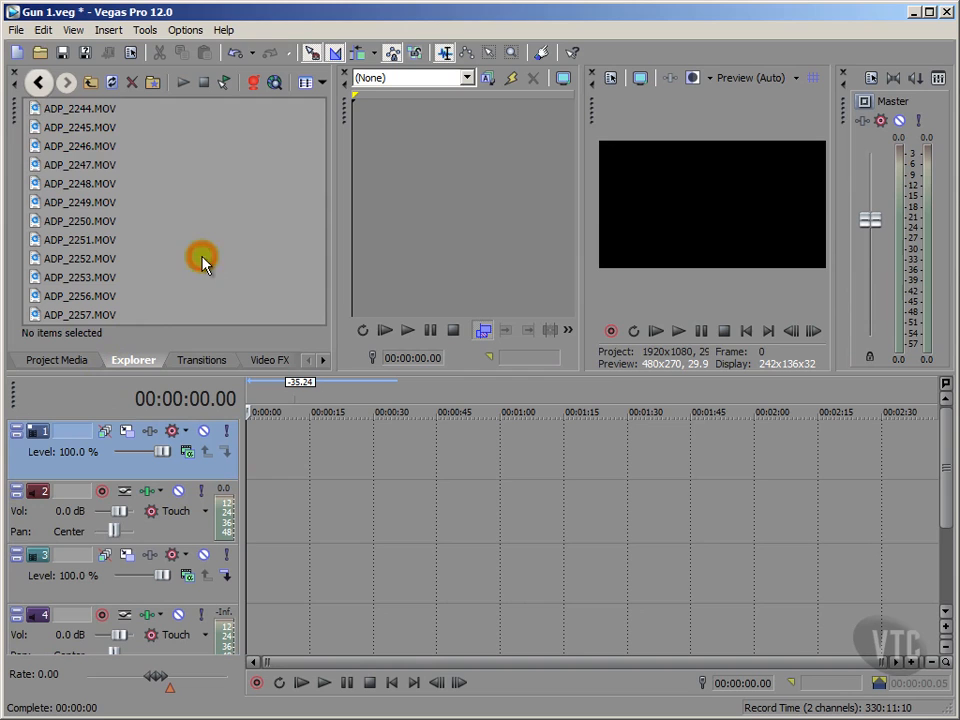
{"action": "left_click", "coordinate": [32, 107]}
{"action": "left_click", "coordinate": [32, 146], "text": "shift"}
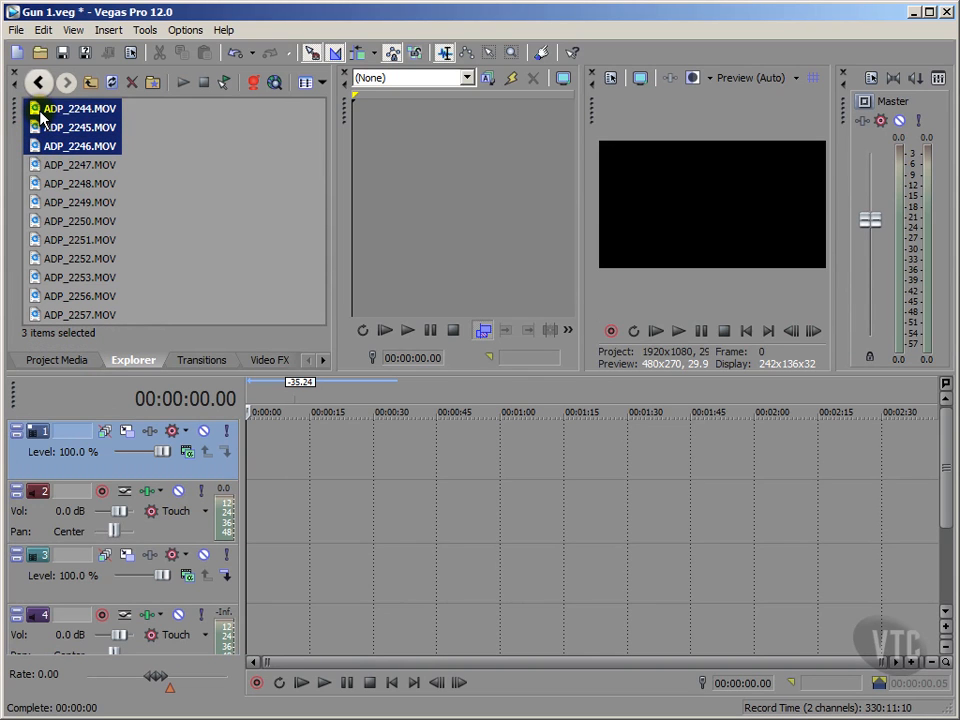
{"action": "left_click_drag", "start_coordinate": [42, 118], "coordinate": [265, 460]}
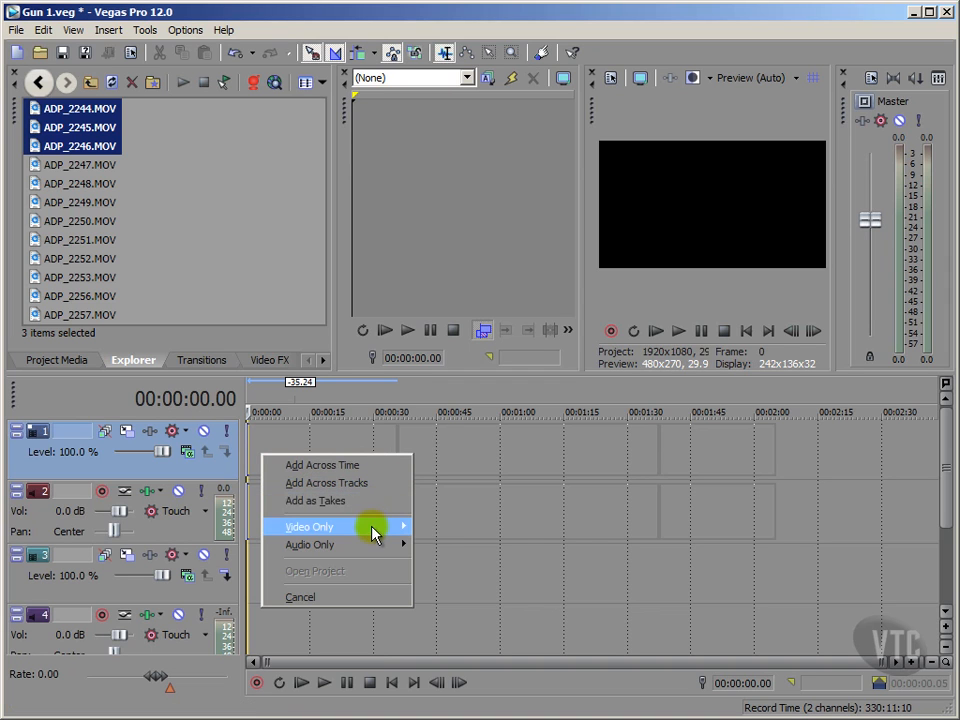
{"action": "mouse_move", "coordinate": [373, 534]}
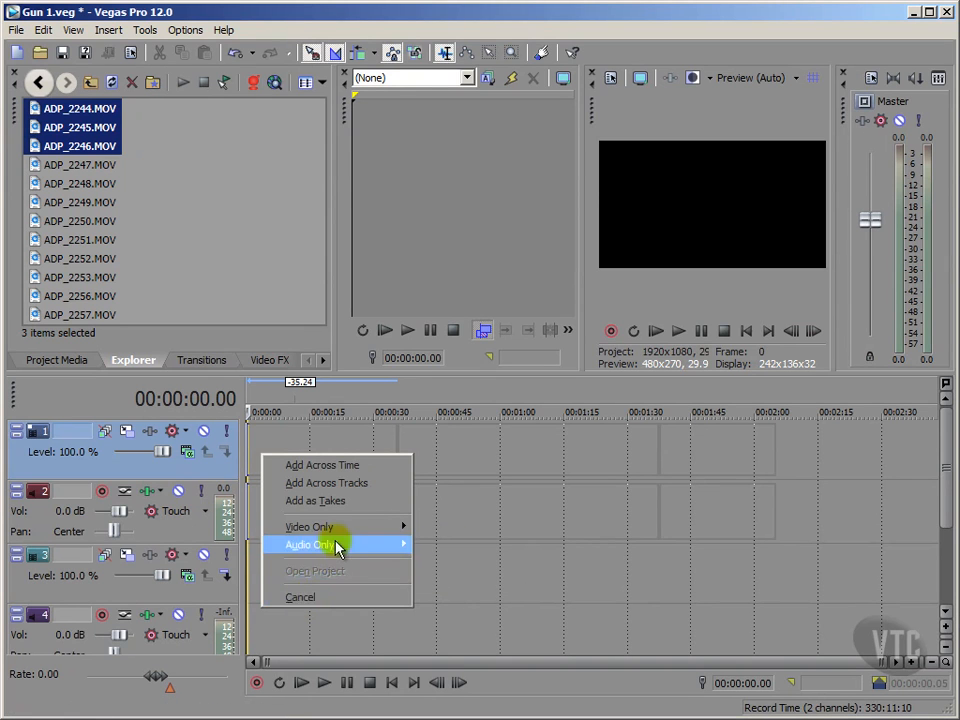
{"action": "left_click", "coordinate": [323, 483]}
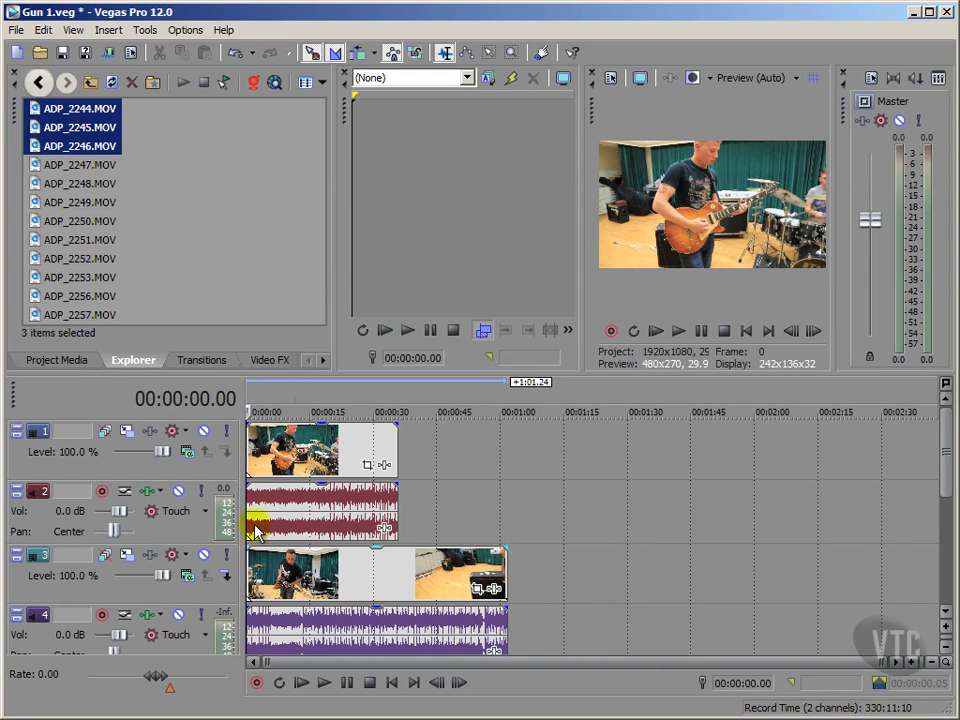
{"action": "left_click_drag", "start_coordinate": [946, 446], "coordinate": [950, 572]}
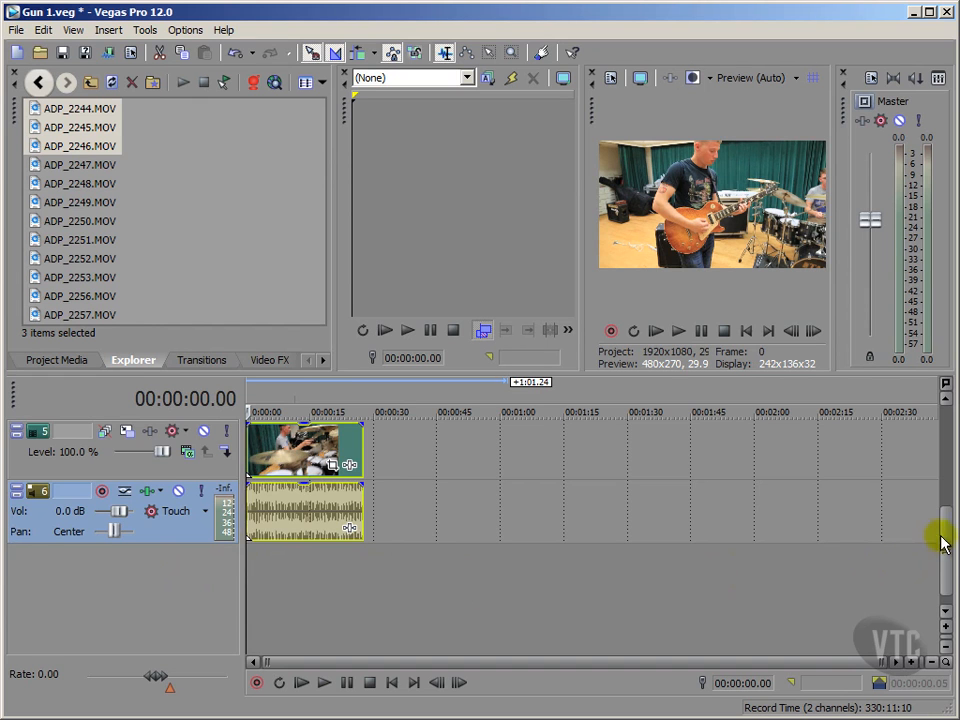
{"action": "scroll", "coordinate": [943, 525], "scroll_direction": "up", "scroll_amount": 4}
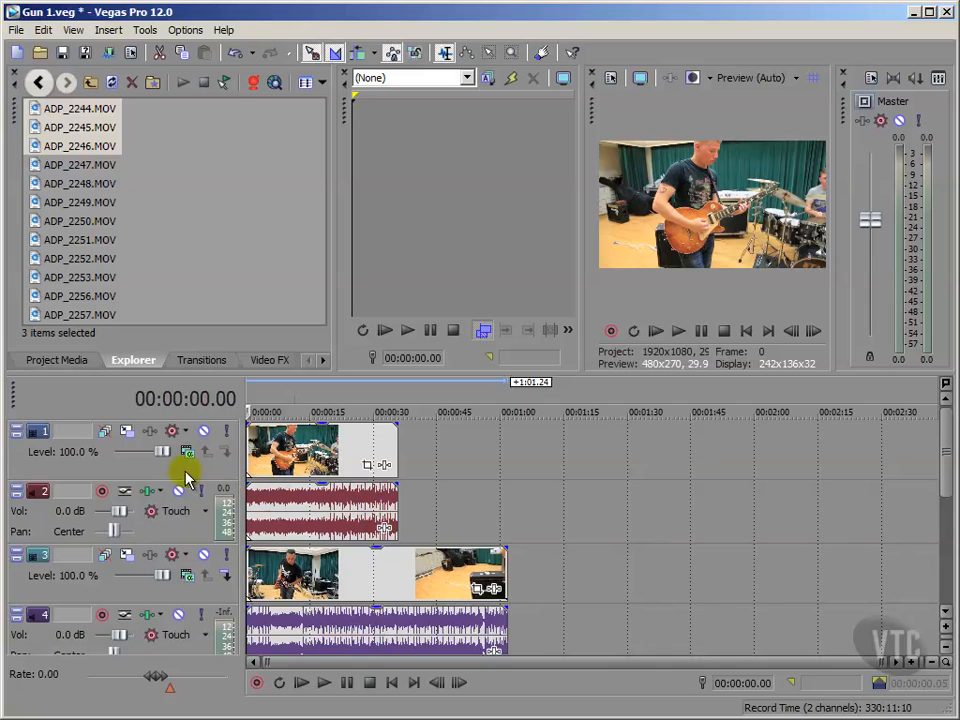
Select video track 1, and delete the clips on video tracks 1 and 3 from the timeline.
{"action": "left_click", "coordinate": [147, 466]}
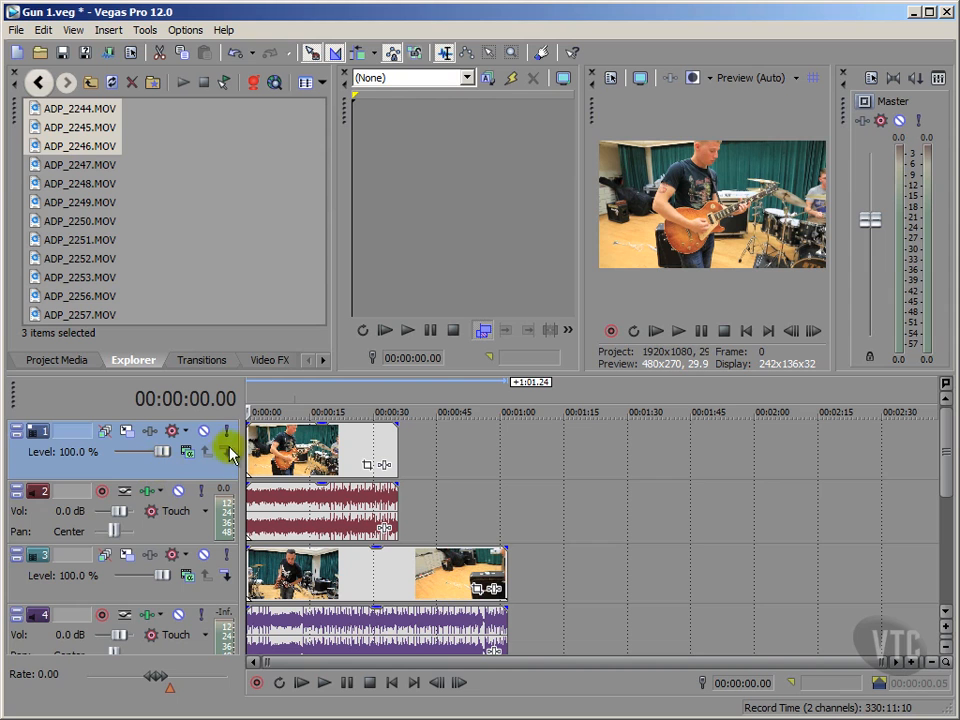
{"action": "left_click", "coordinate": [287, 455]}
{"action": "key", "text": "Delete"}
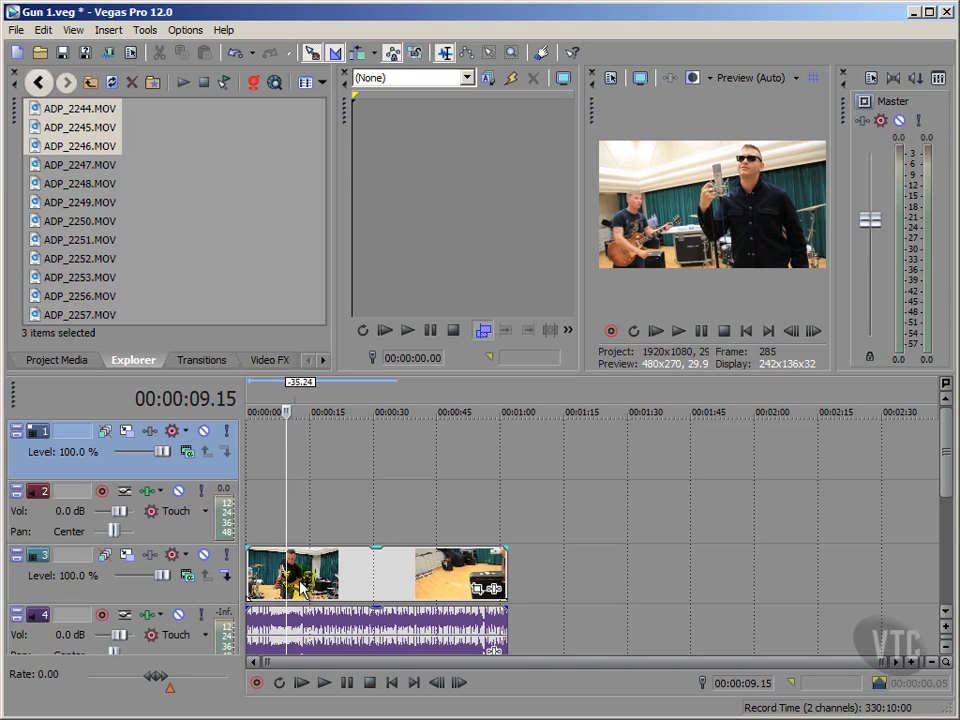
{"action": "left_click", "coordinate": [266, 572]}
{"action": "key", "text": "Delete"}
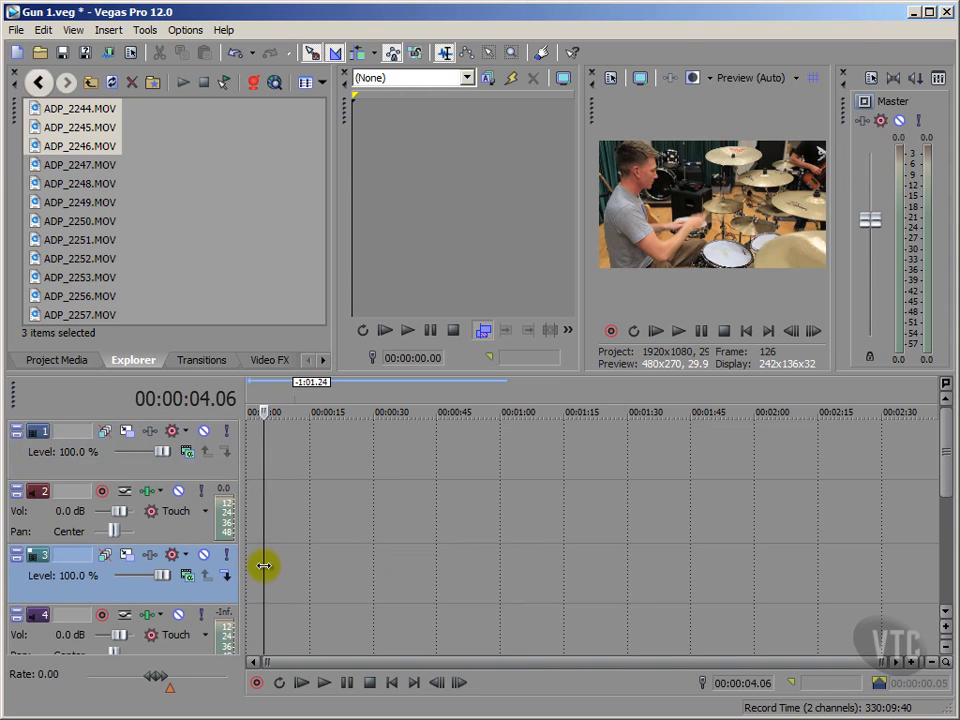
Select video track 5, play its drummer clip from the project start, and return the playhead to the start.
{"action": "left_click", "coordinate": [945, 472]}
{"action": "left_click_drag", "start_coordinate": [945, 472], "coordinate": [945, 572]}
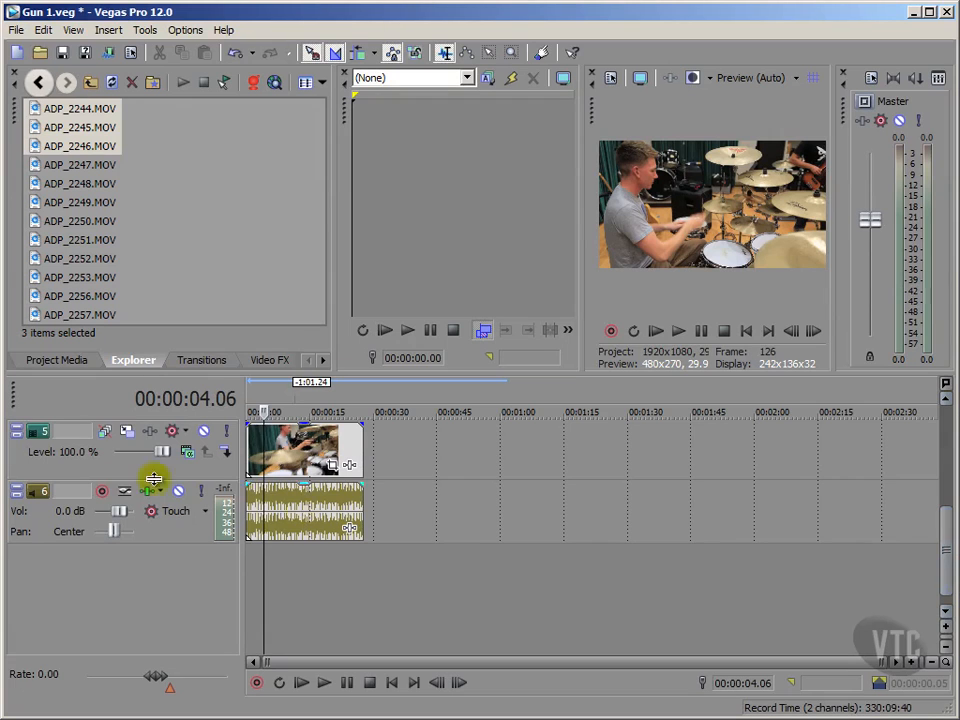
{"action": "left_click", "coordinate": [122, 471]}
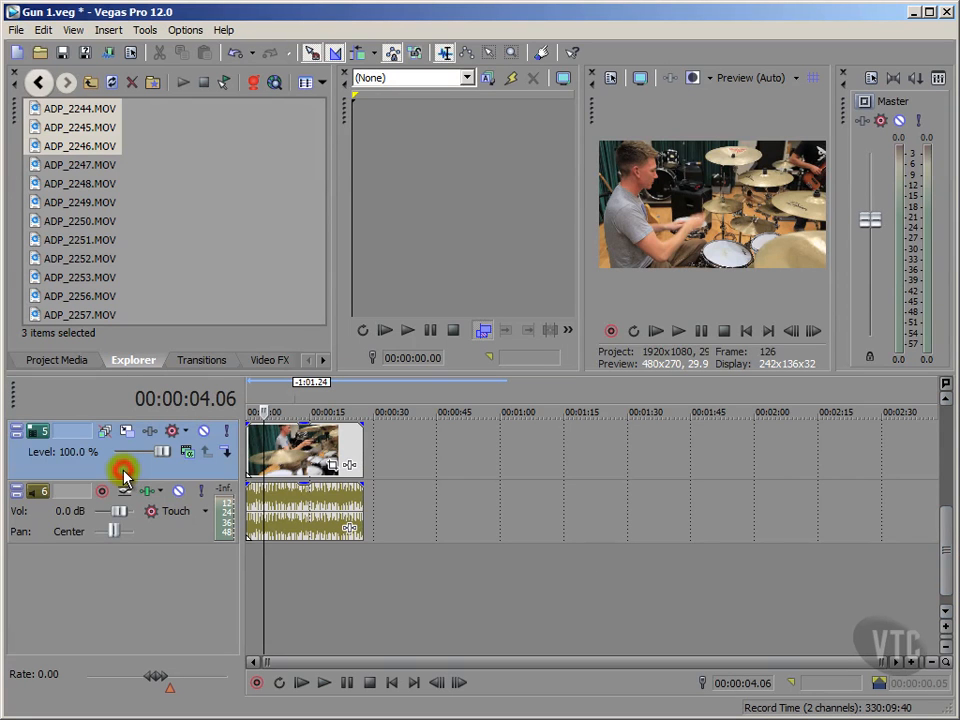
{"action": "left_click", "coordinate": [745, 330]}
{"action": "left_click", "coordinate": [681, 332]}
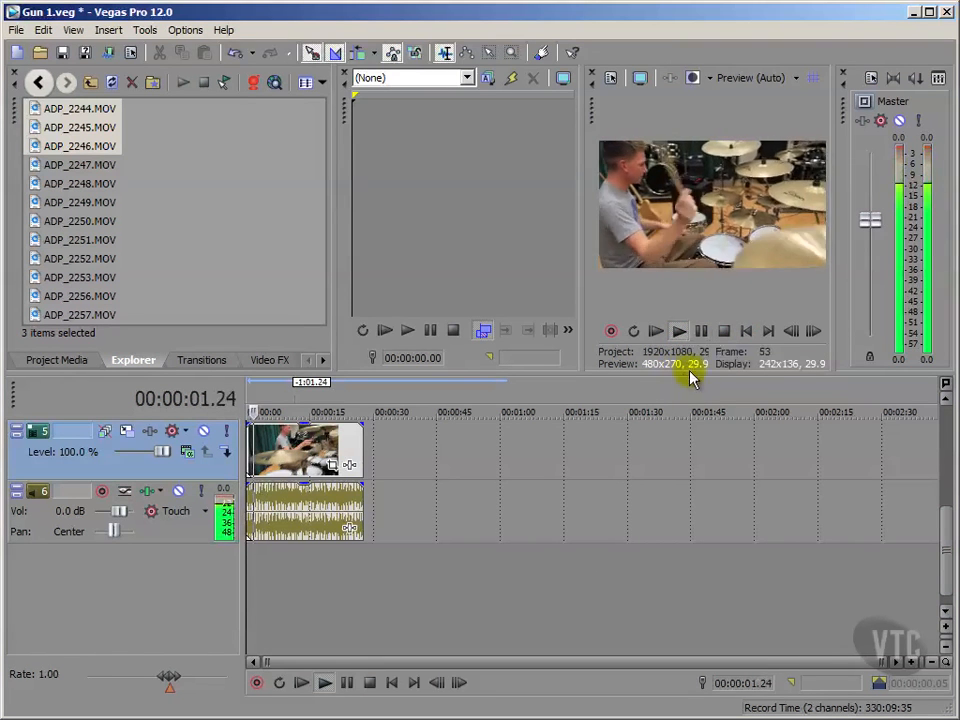
{"action": "left_click", "coordinate": [724, 331]}
{"action": "left_click", "coordinate": [738, 334]}
{"action": "left_click", "coordinate": [172, 584]}
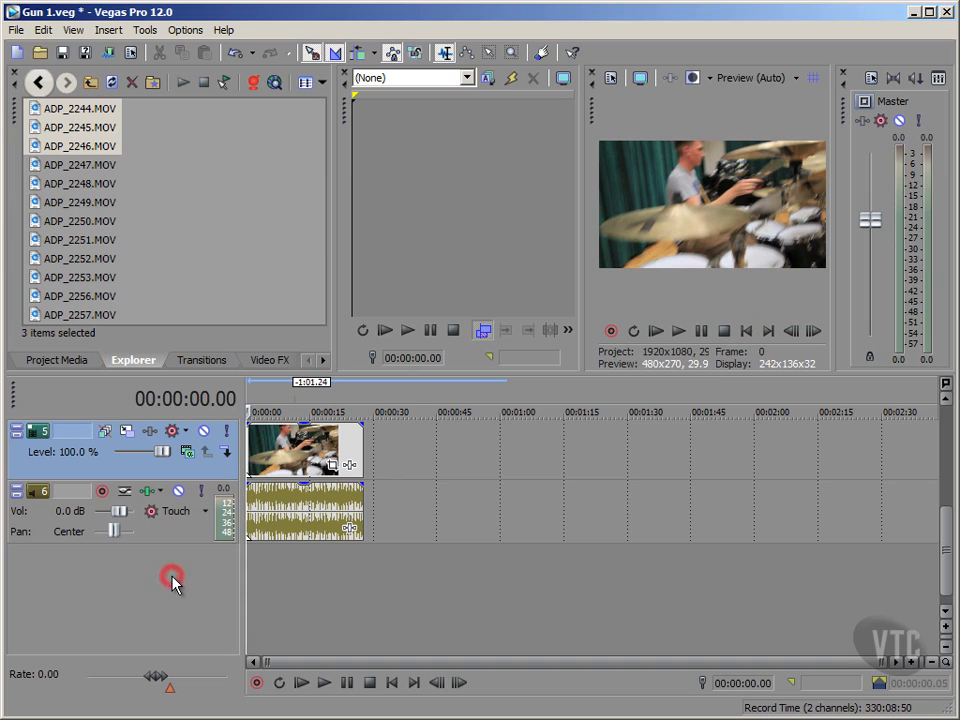